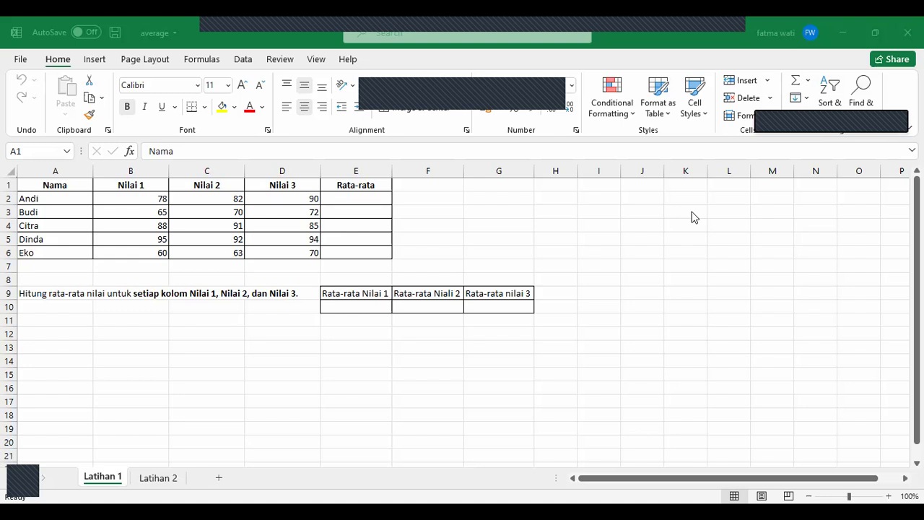
Examine the Nama, Nilai 1 to Nilai 3 and Rata-rata columns and the column-average cells E10:G10 on the Latihan 1 sheet
left_click(46, 185)
left_click_drag(47, 184, 392, 271)
left_click(73, 171)
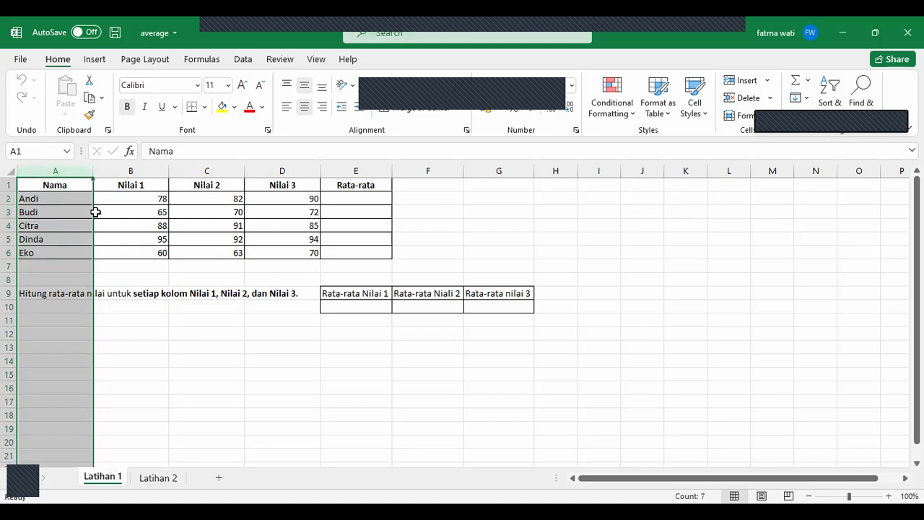
left_click_drag(142, 192, 144, 241)
left_click_drag(229, 186, 233, 253)
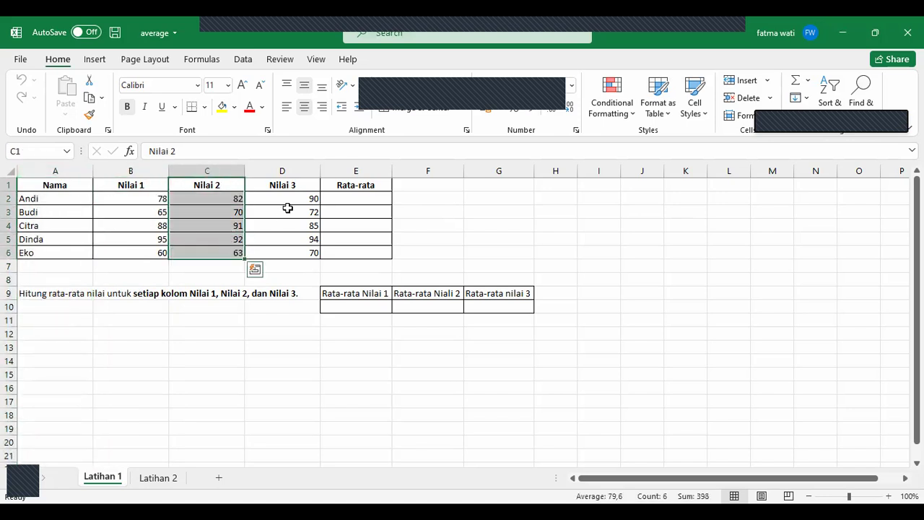
left_click_drag(296, 185, 301, 252)
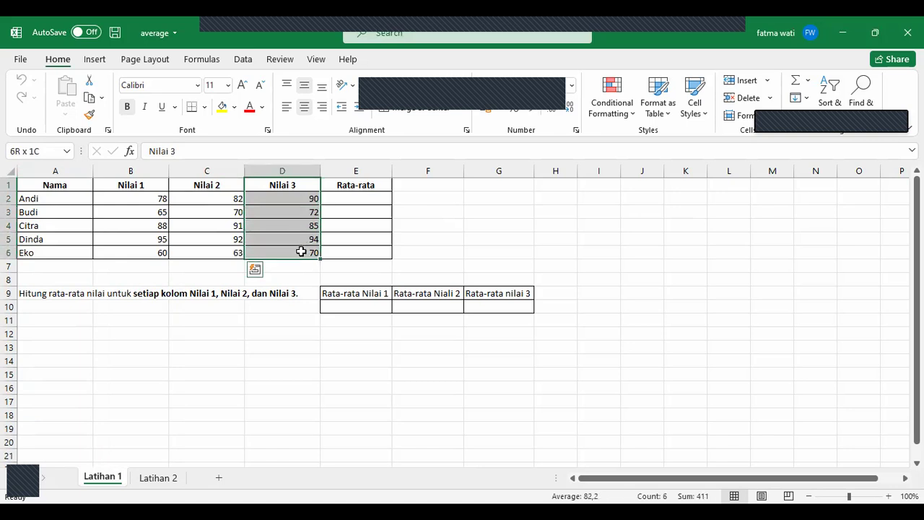
left_click_drag(357, 185, 368, 250)
left_click(428, 241)
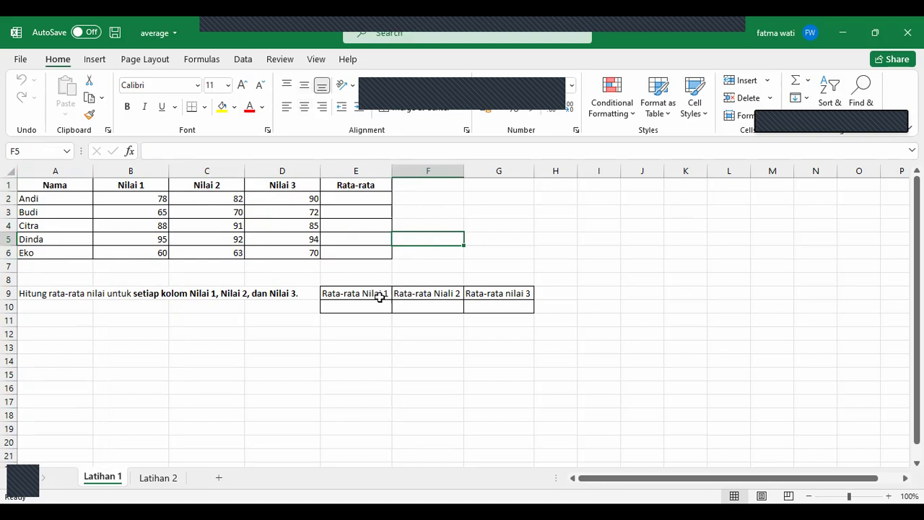
left_click_drag(368, 200, 377, 252)
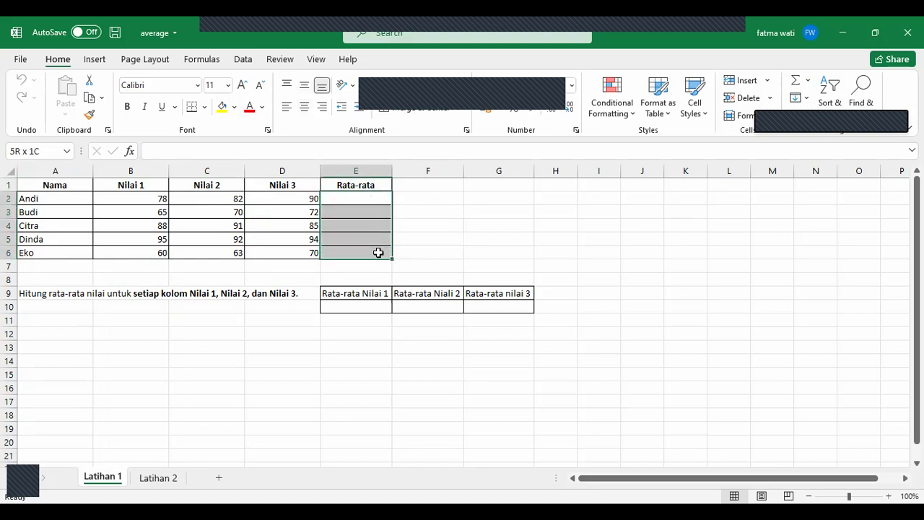
left_click(195, 358)
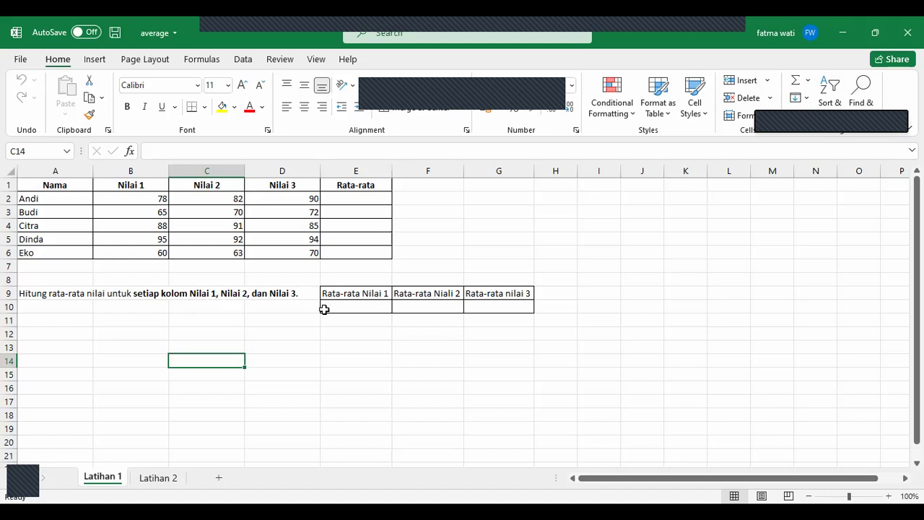
left_click(356, 306)
left_click(423, 308)
left_click(501, 308)
left_click(368, 308)
left_click(443, 308)
left_click(483, 312)
left_click(265, 360)
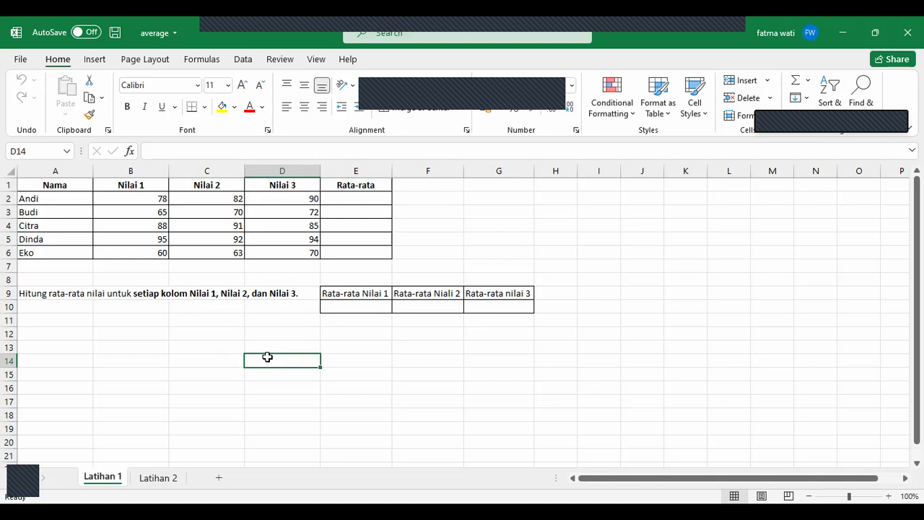
Enter the formula =AVERAGE(B2;C2;D2) in cell E2 to average the three scores in row 2
left_click(366, 202)
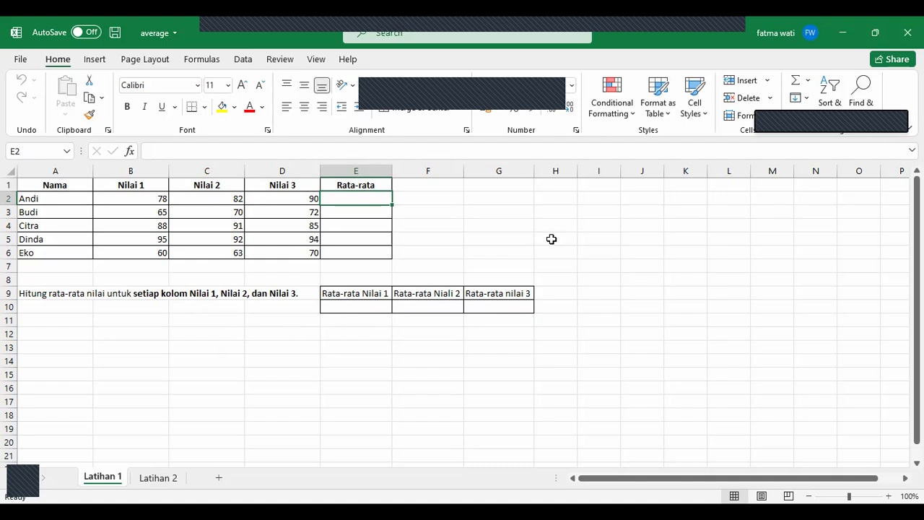
type("=")
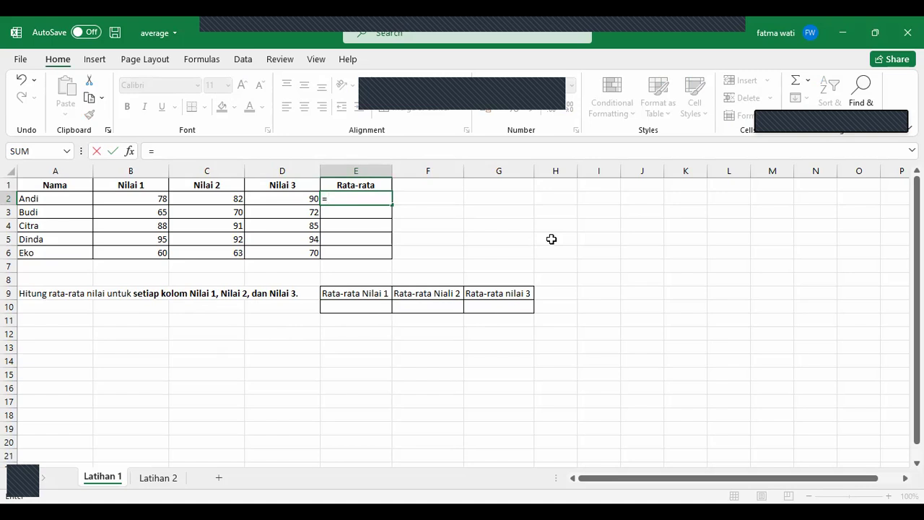
type("aver")
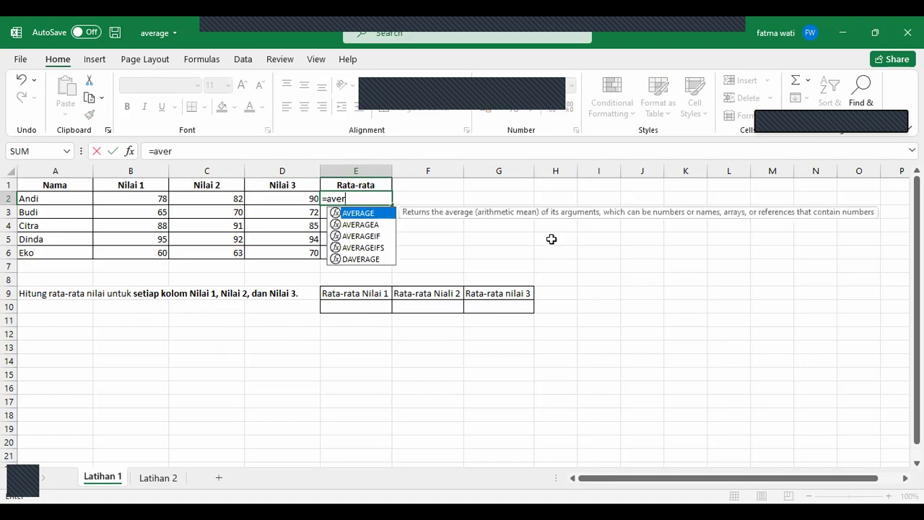
key("Tab")
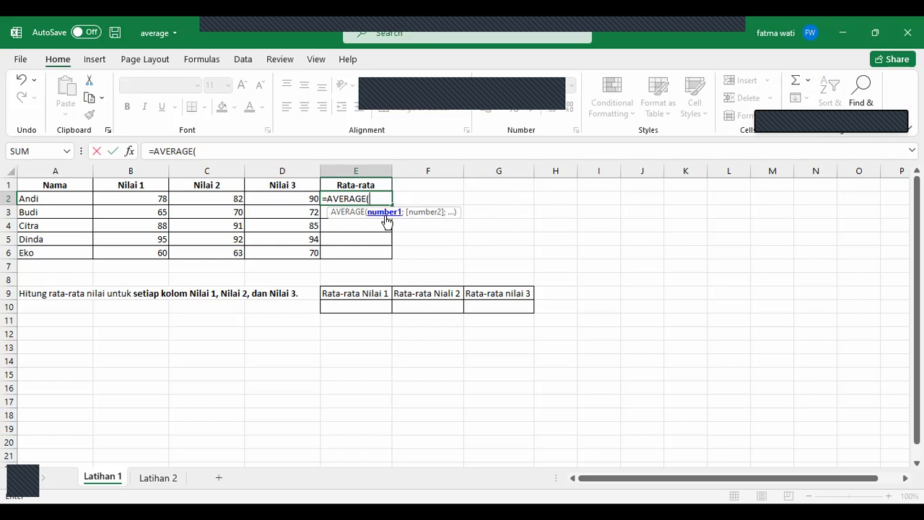
left_click(155, 198)
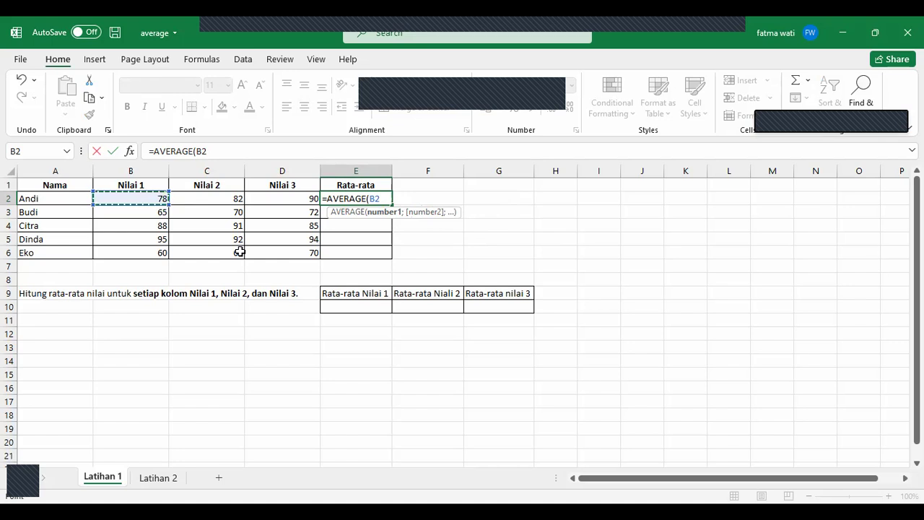
type(";")
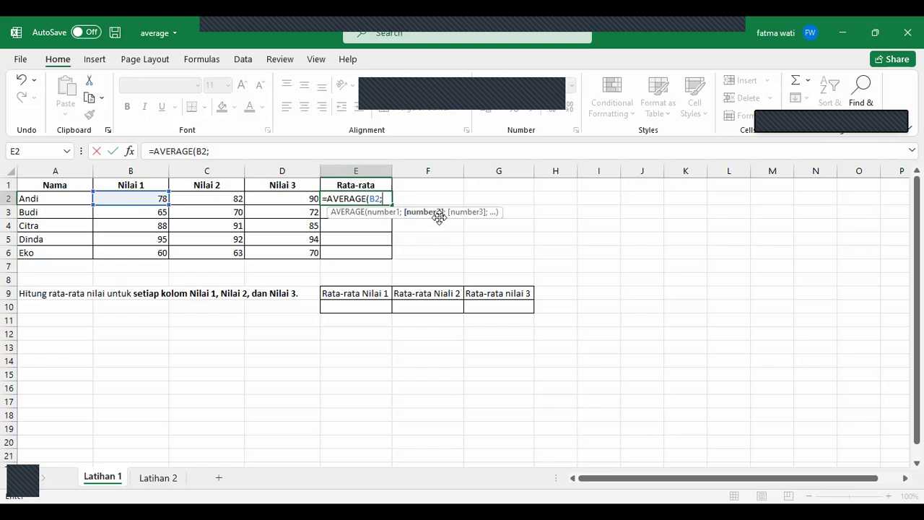
left_click(235, 196)
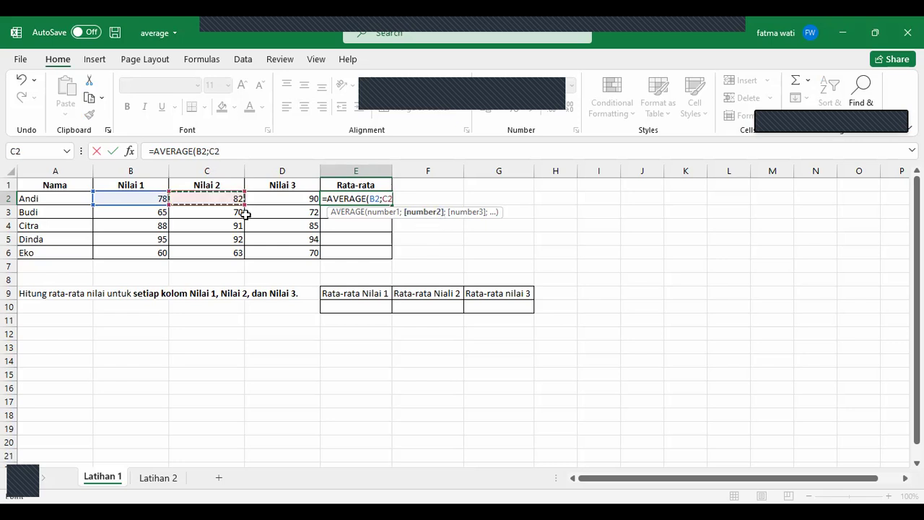
type(";")
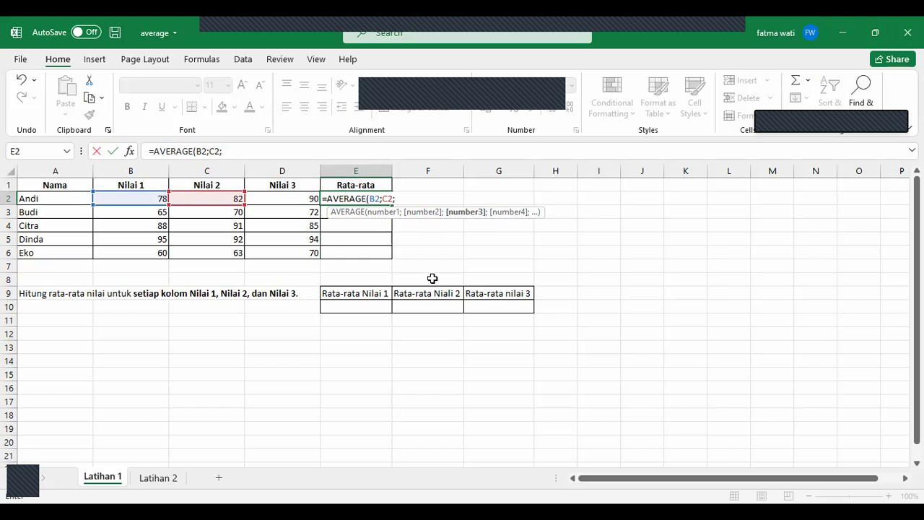
left_click(301, 198)
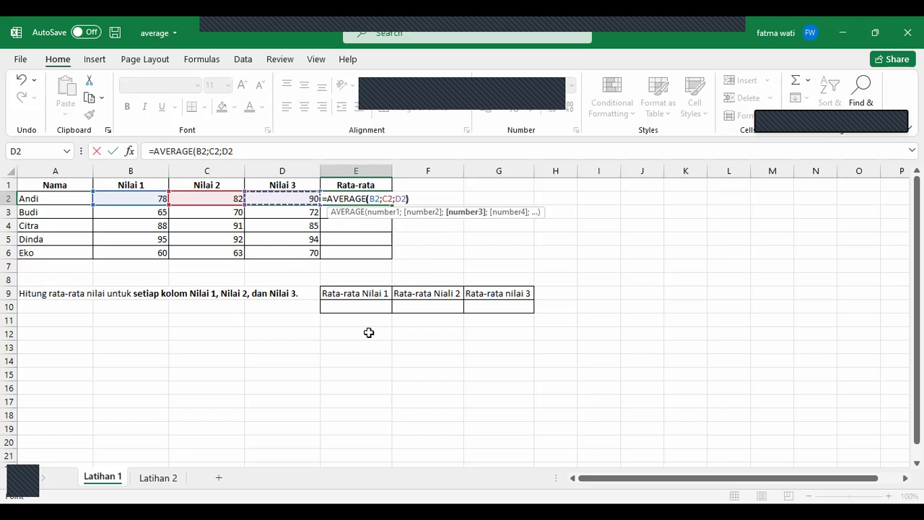
type(")")
key("Return")
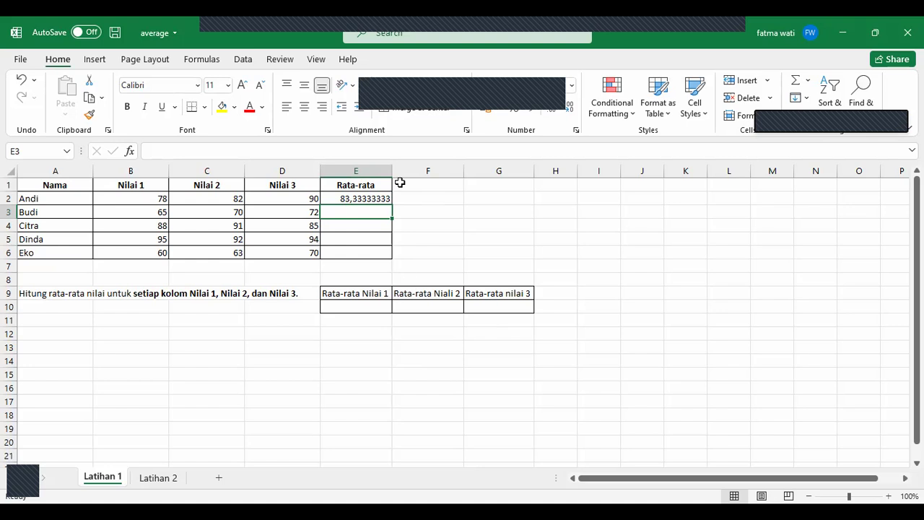
left_click(431, 38)
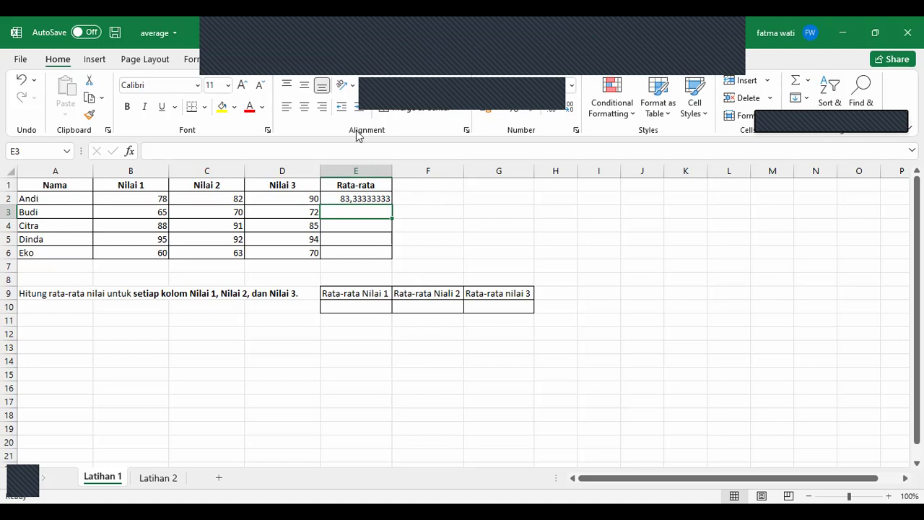
left_click(471, 498)
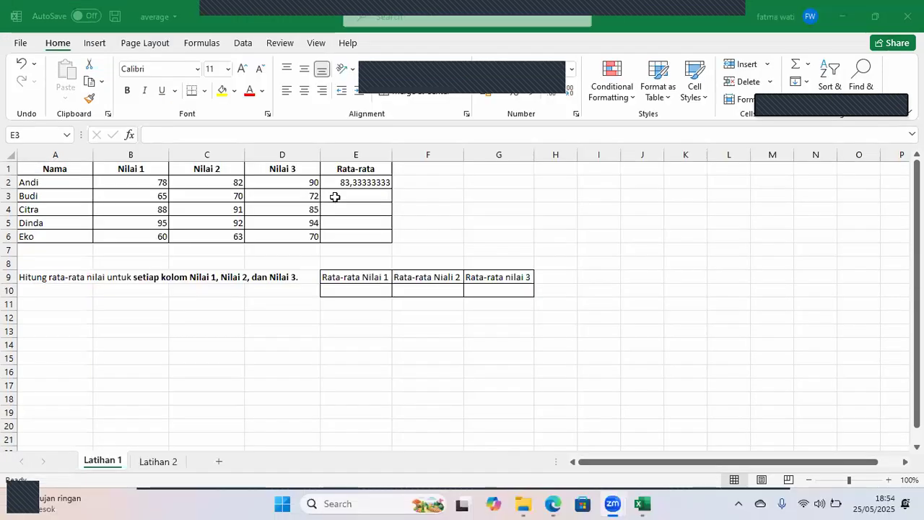
Insert the AVERAGE function into cell E3 with Insert Function and move its arguments dialog clear of the score table
left_click(342, 197)
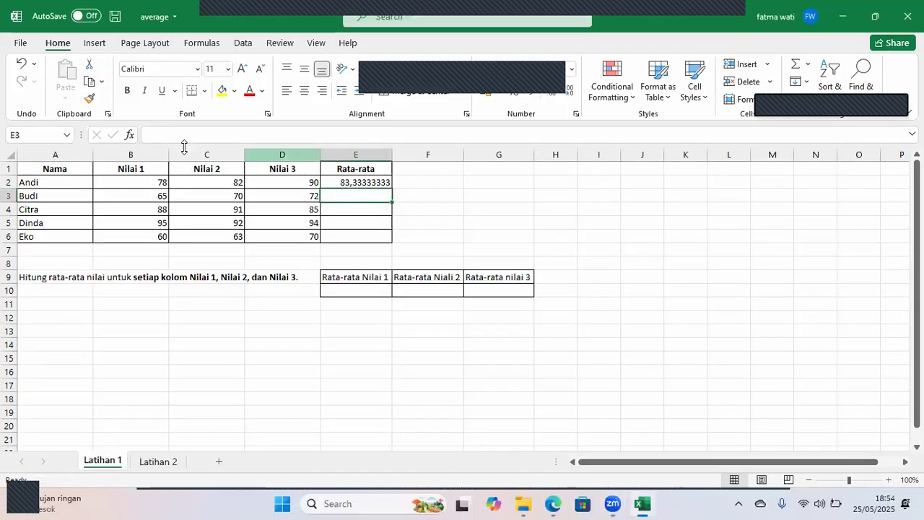
left_click(130, 136)
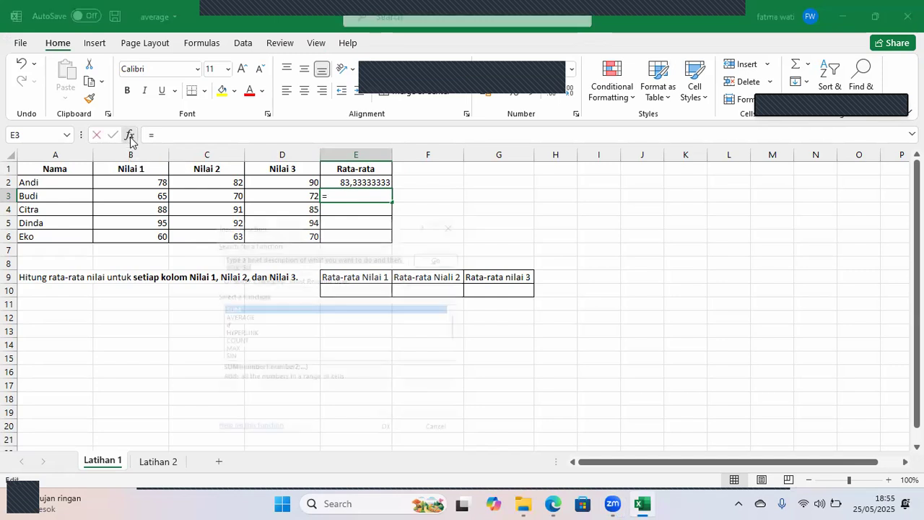
left_click_drag(301, 219, 299, 150)
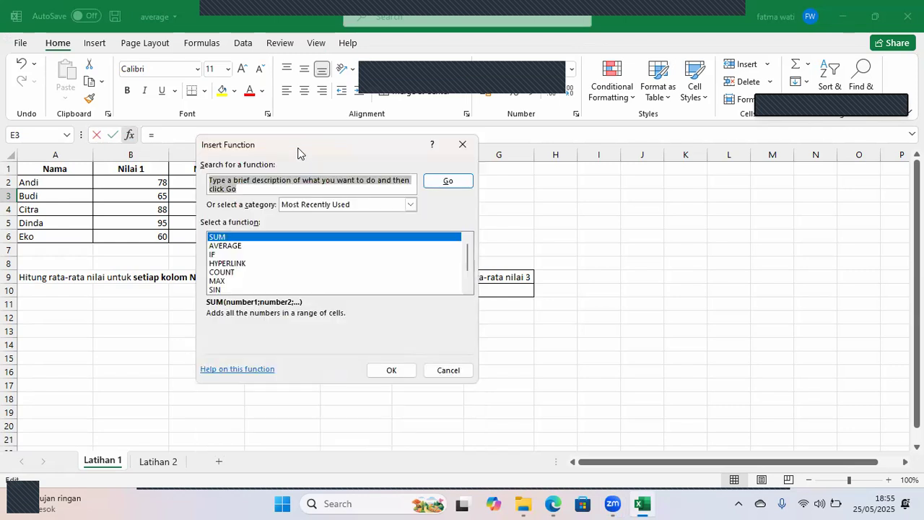
left_click(230, 247)
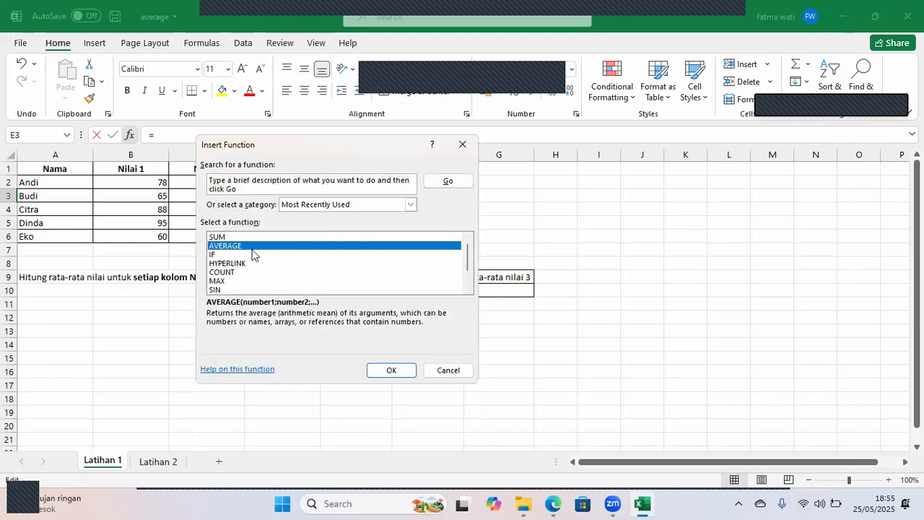
left_click(404, 372)
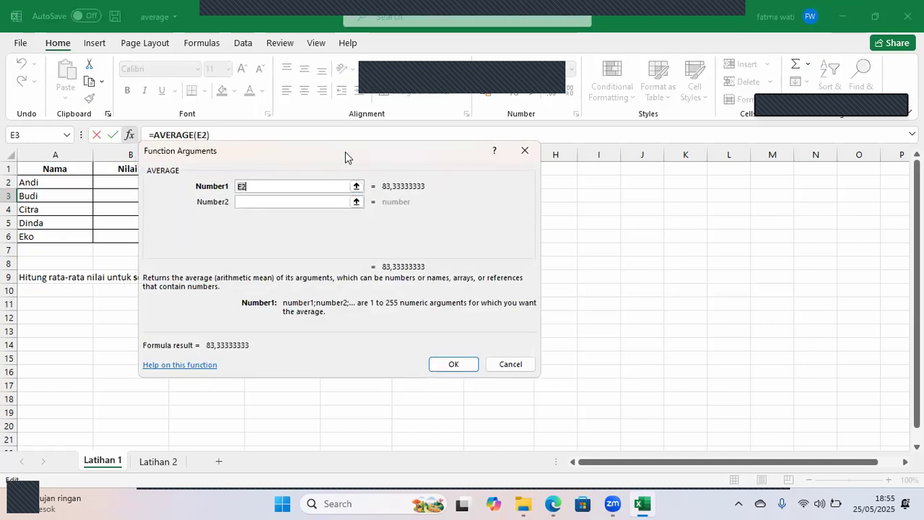
left_click_drag(345, 153, 600, 137)
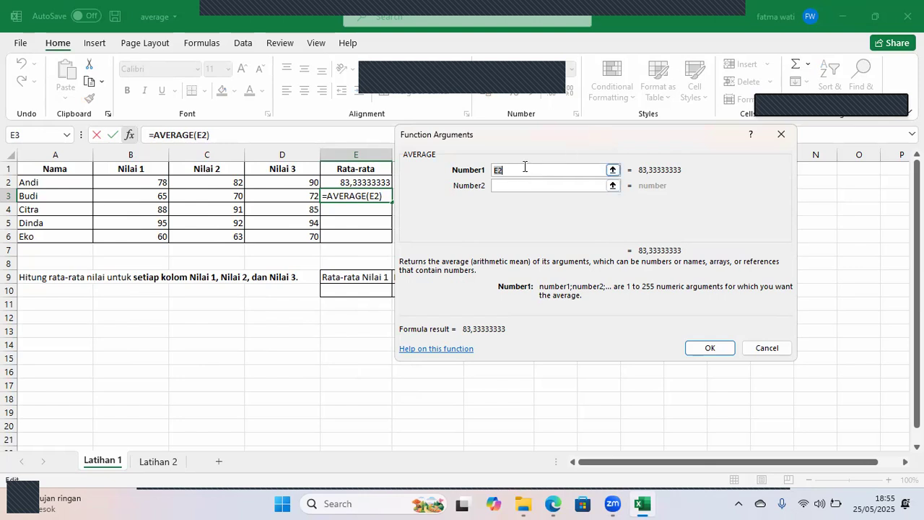
Set the AVERAGE arguments for E3 to B3, C3 and D3 and accept the function
left_click(148, 197)
left_click(499, 186)
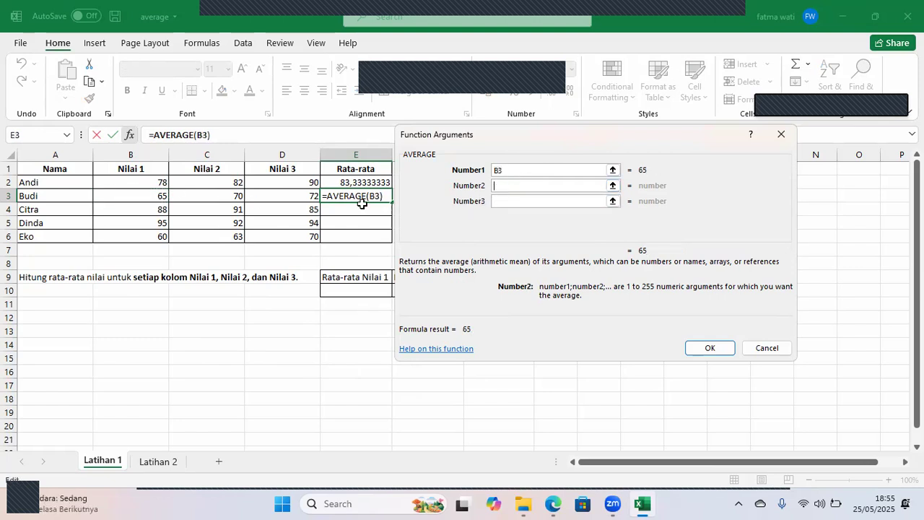
left_click(222, 197)
left_click(507, 202)
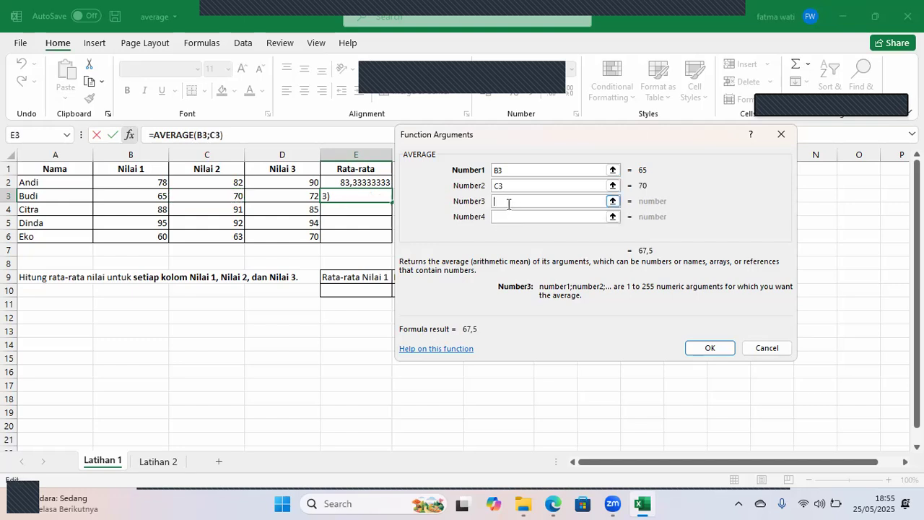
left_click(300, 196)
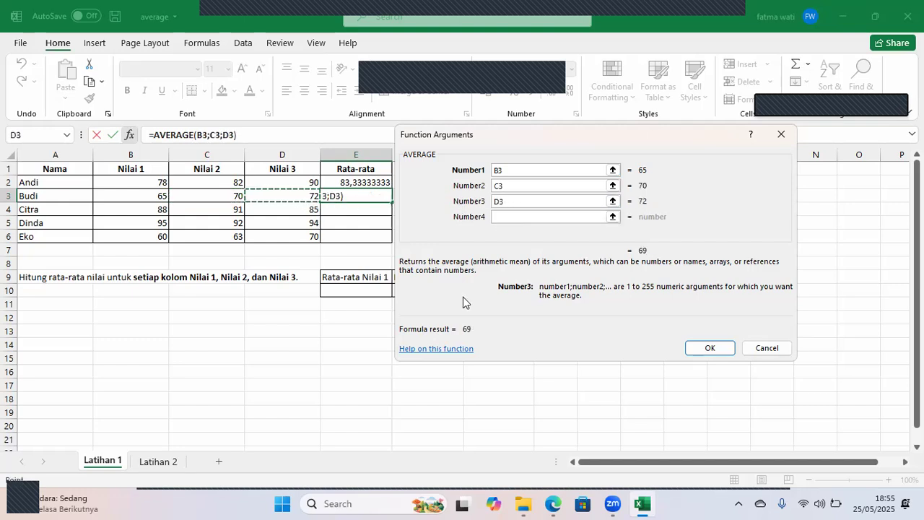
left_click(709, 348)
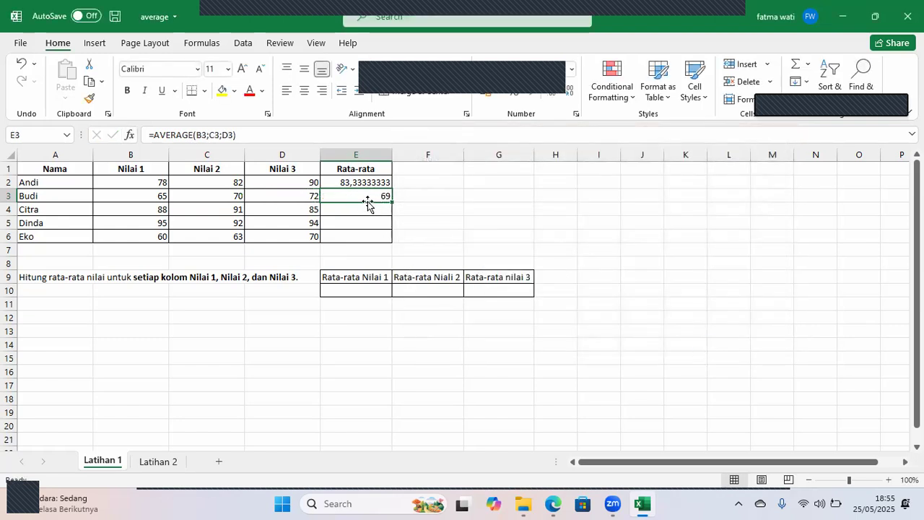
Fill the average formula from cell E3 down through E6
left_click_drag(158, 195, 307, 202)
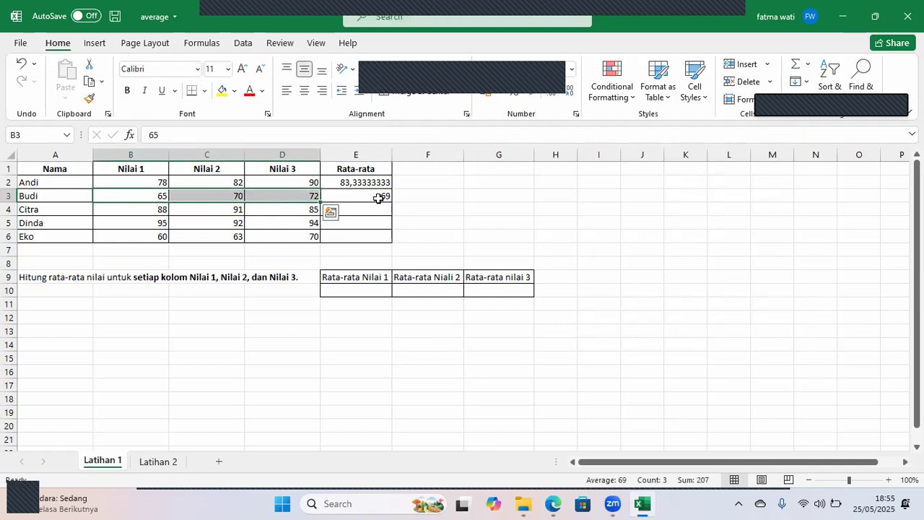
left_click(376, 210)
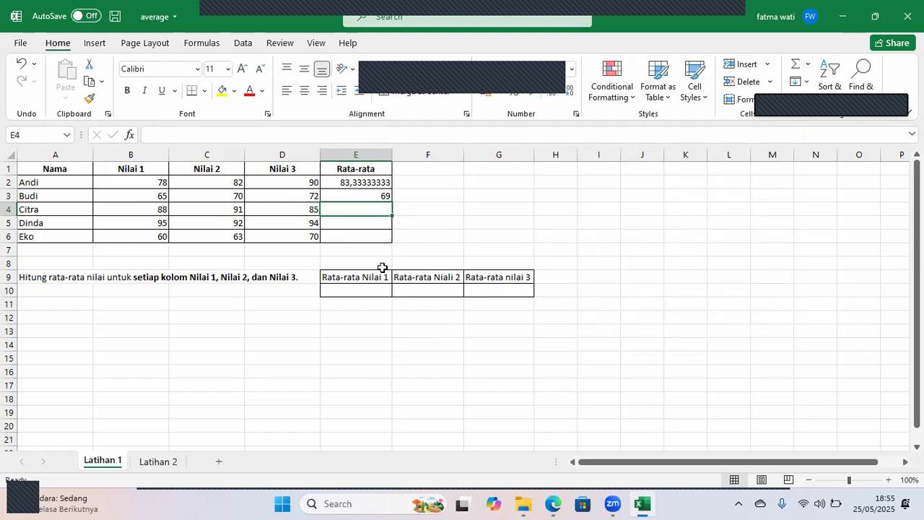
left_click(384, 195)
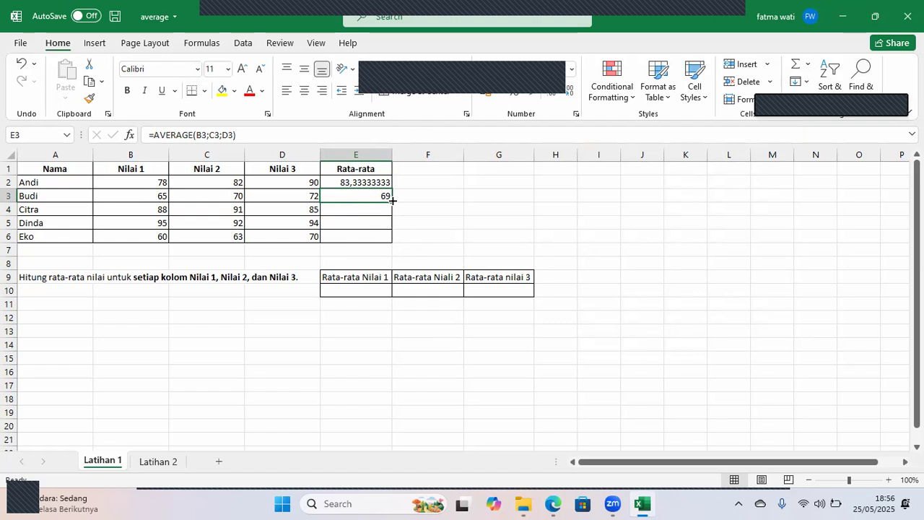
left_click_drag(392, 200, 394, 241)
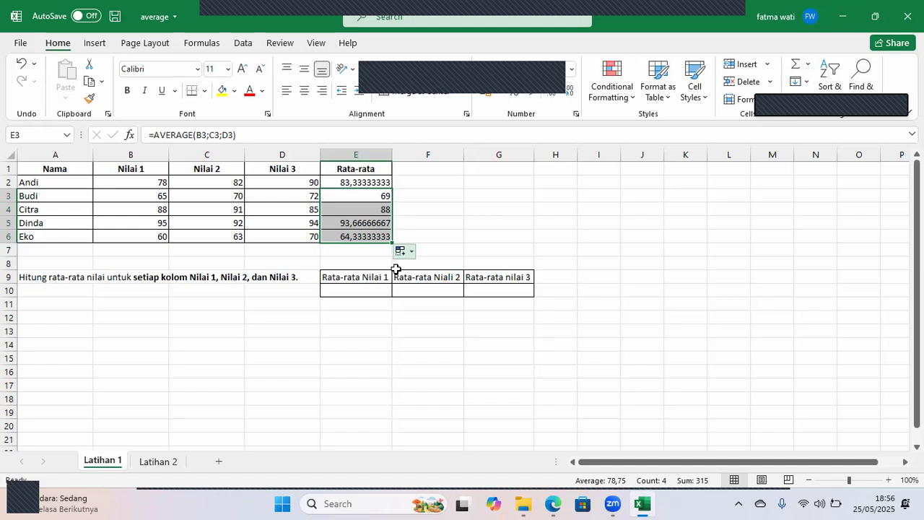
Examine the Nilai 1, Nilai 2 and Nilai 3 columns and the empty average cells E10, F10 and G10
left_click(379, 289)
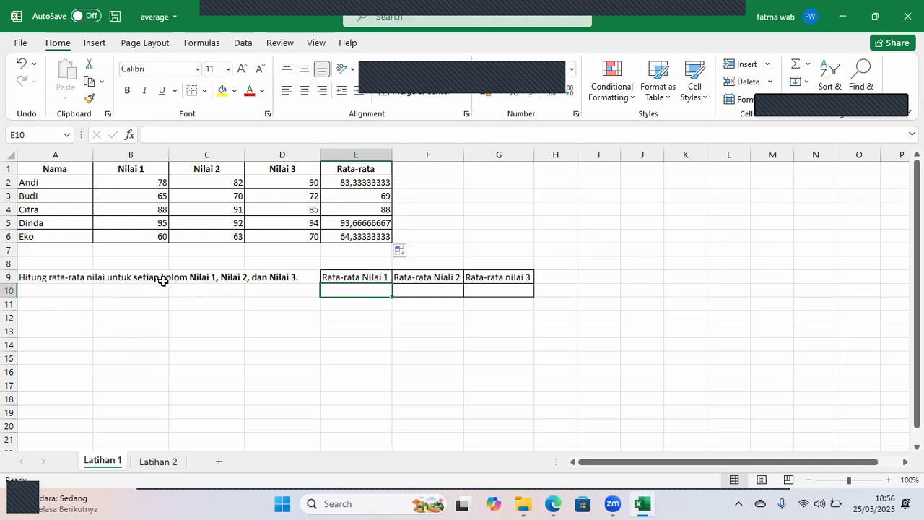
left_click_drag(148, 170, 144, 235)
left_click_drag(227, 171, 231, 237)
left_click_drag(296, 166, 299, 236)
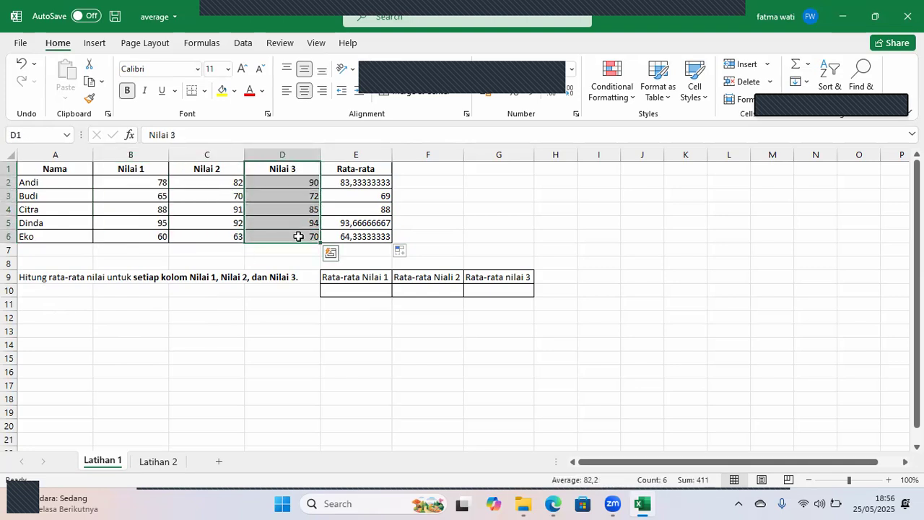
left_click(361, 293)
left_click(451, 302)
left_click(439, 289)
left_click(509, 291)
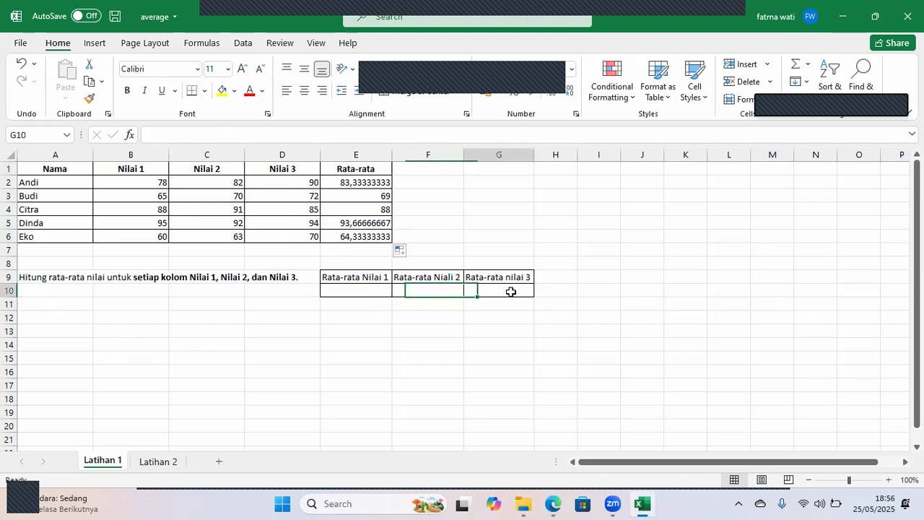
left_click(382, 291)
left_click(417, 294)
left_click(505, 294)
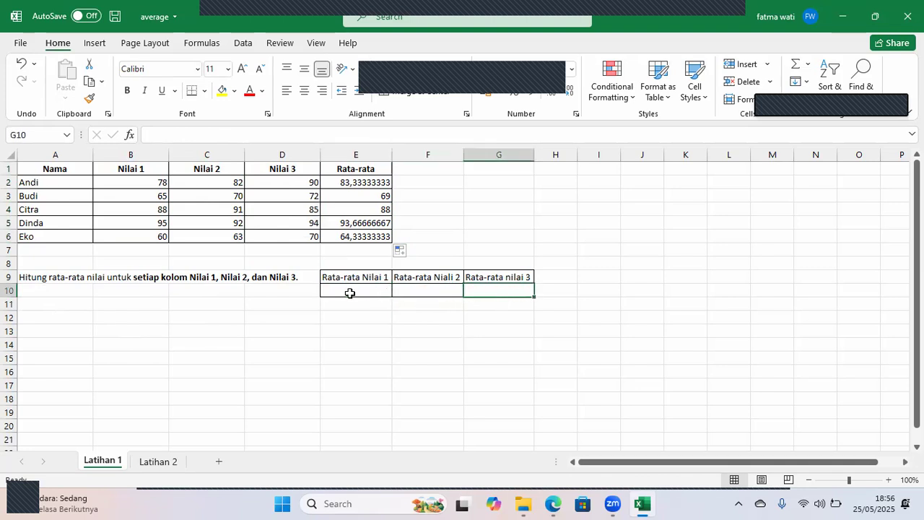
Enter the formula =AVERAGE(B2:B6) in cell E10 to average the Nilai 1 column
left_click(349, 293)
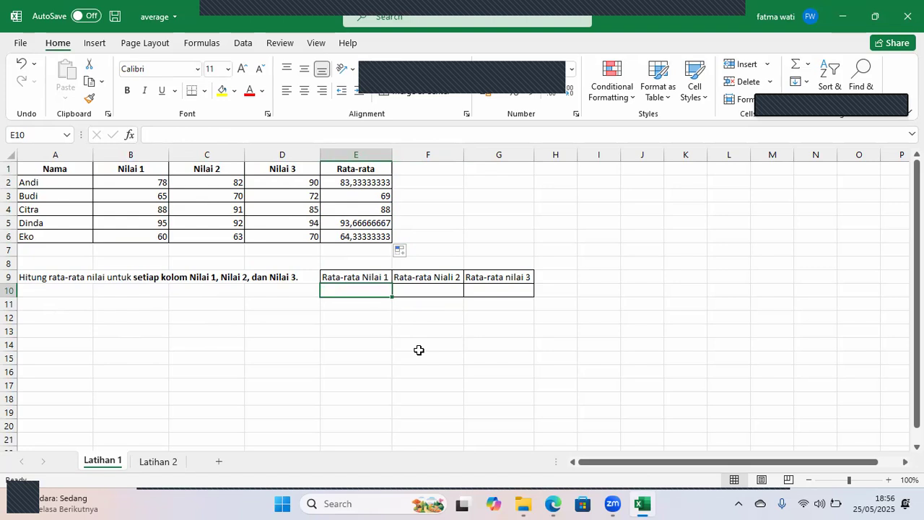
type("=")
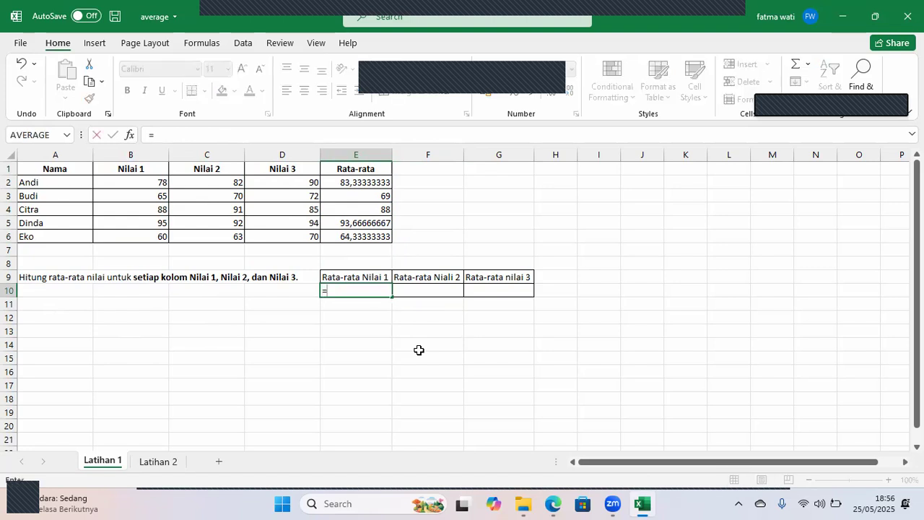
type("aver")
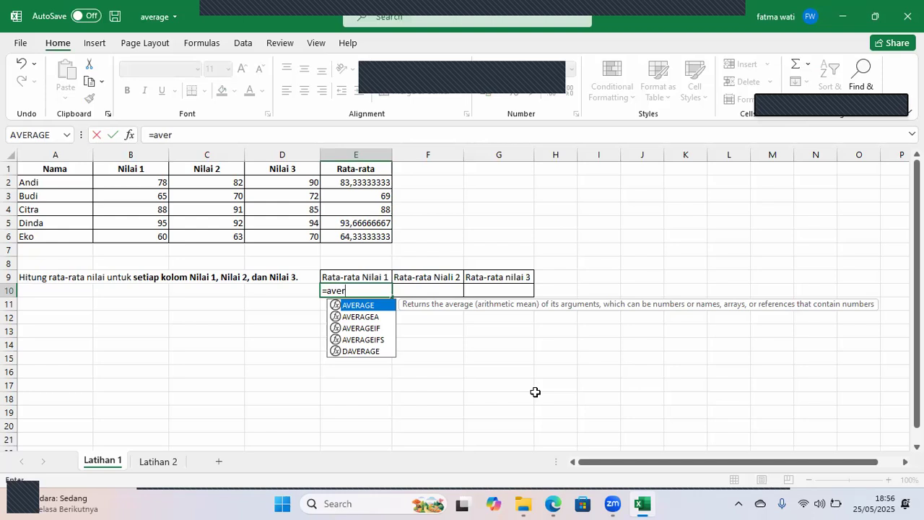
key("Tab")
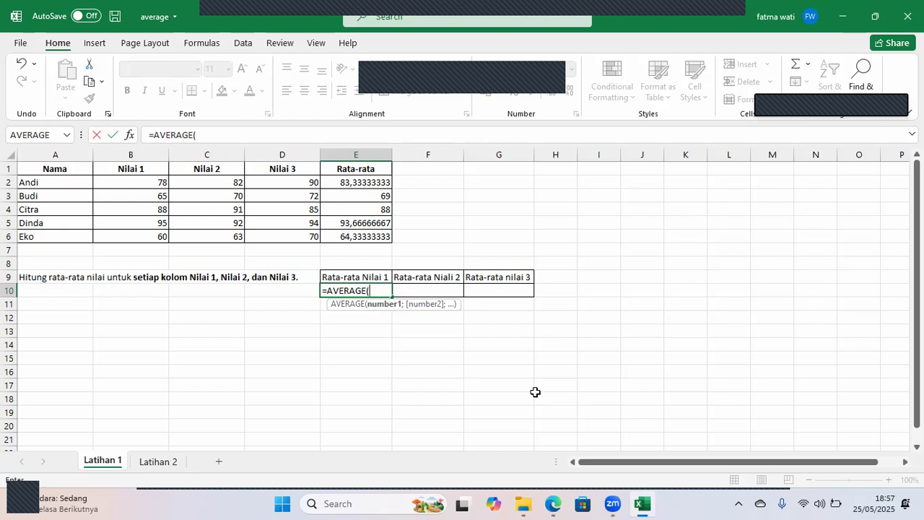
left_click(145, 183)
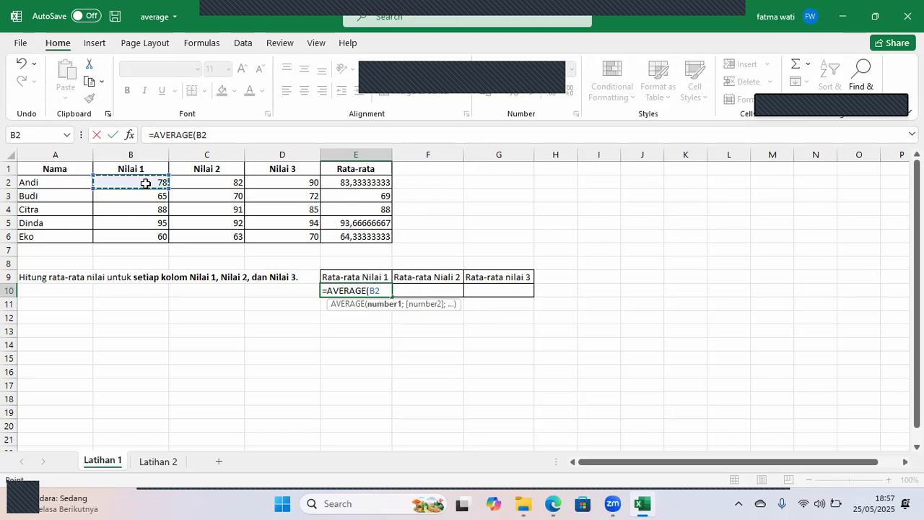
left_click_drag(145, 184, 152, 234)
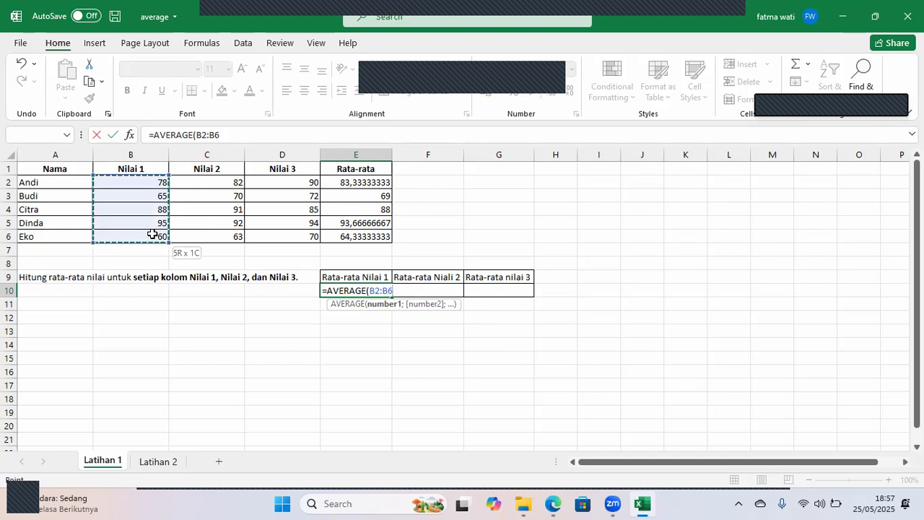
left_click_drag(152, 234, 153, 234)
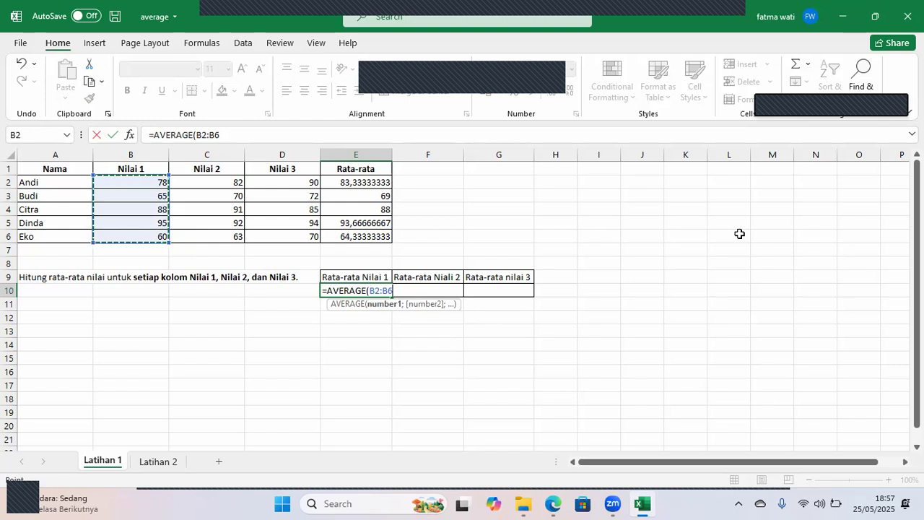
type(")")
key("Return")
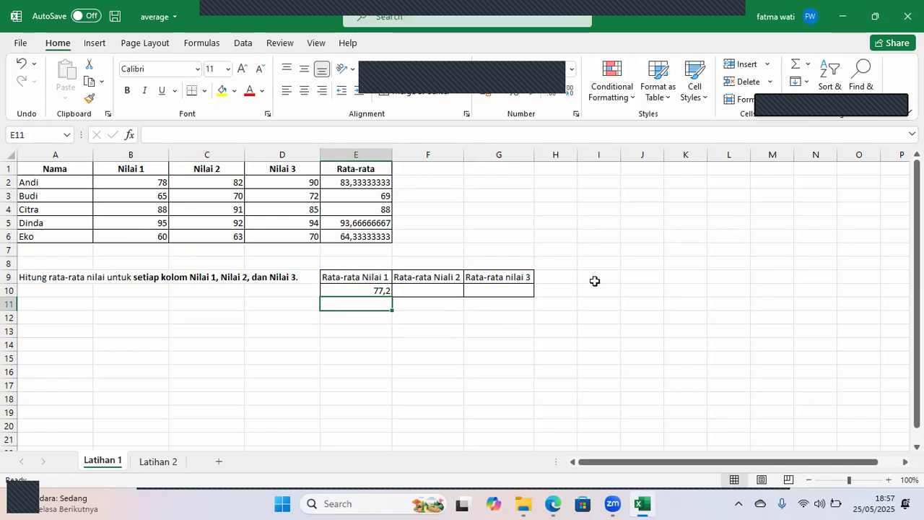
left_click(388, 294)
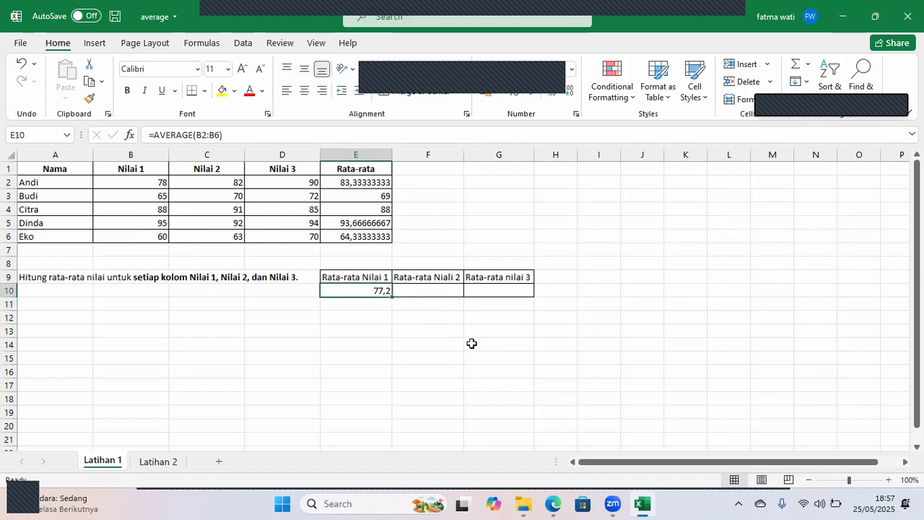
Correct the misspelled heading in cell F9 to "Rata-rata Nilai 2"
left_click(449, 290)
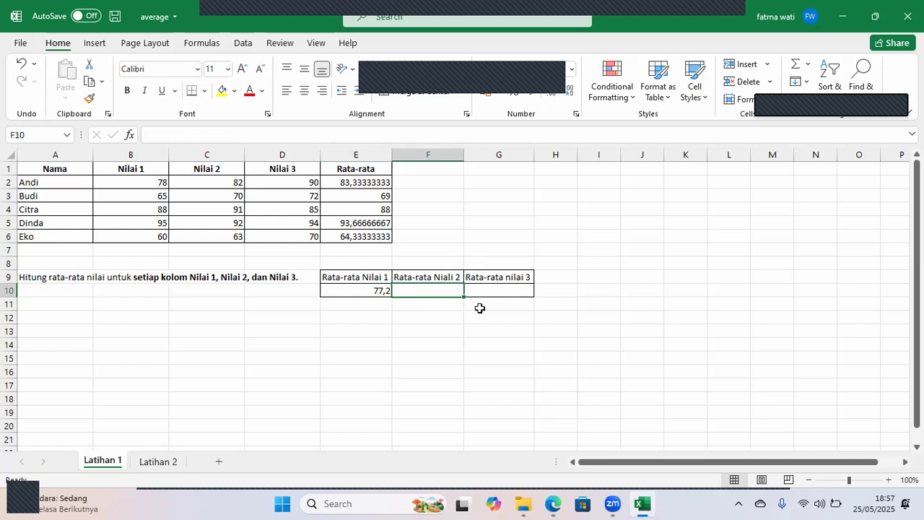
left_click(448, 278)
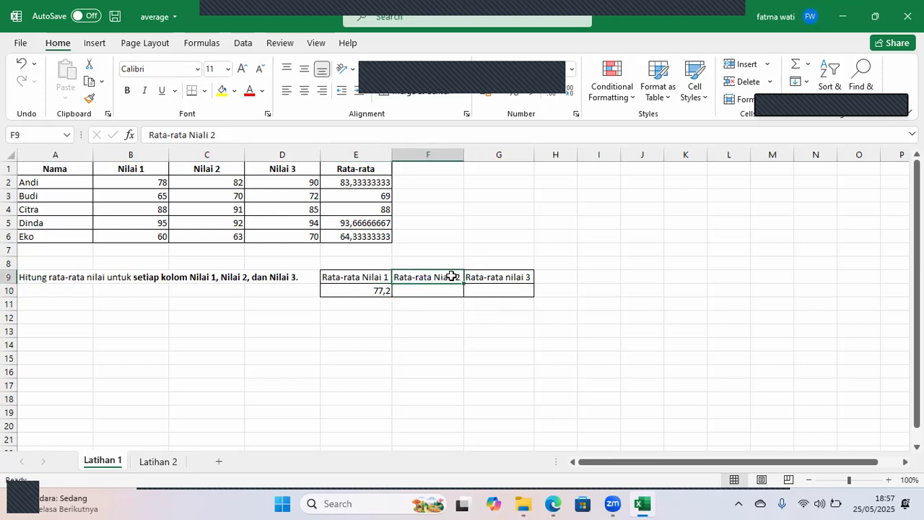
double_click(452, 277)
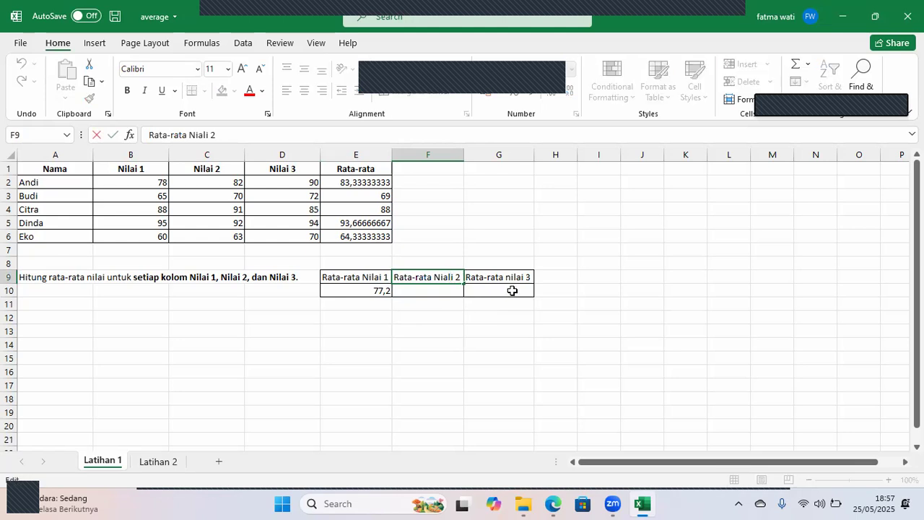
key("BackSpace")
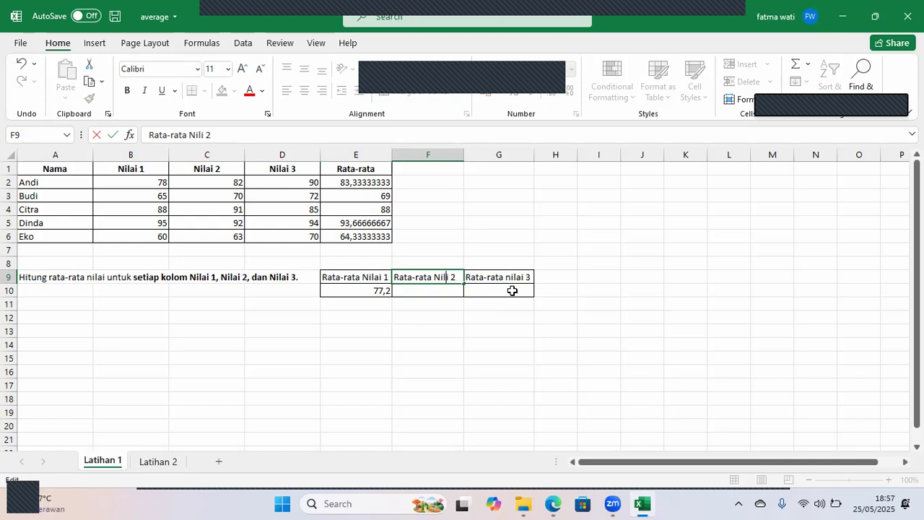
type("a")
left_click(511, 290)
Enter the formula =AVERAGE(C2:C6) in cell F10 to average the Nilai 2 column
left_click(405, 291)
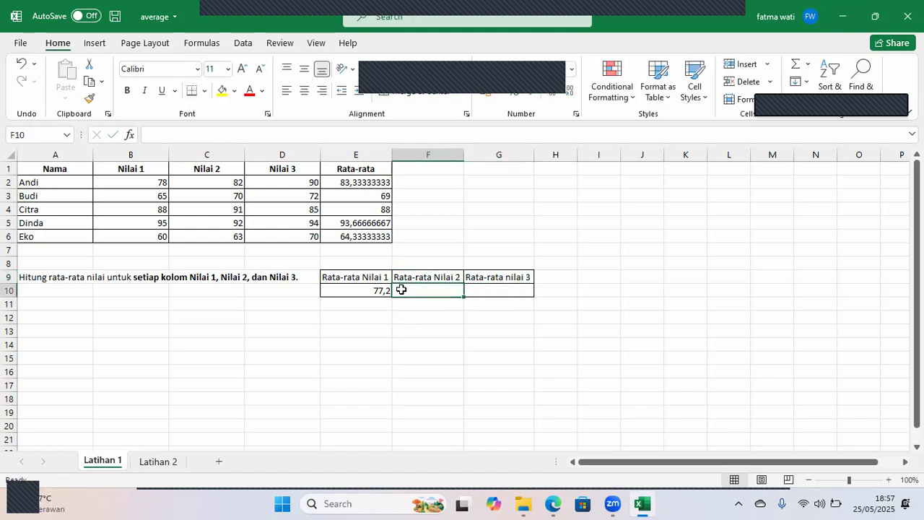
type("=avera")
double_click(440, 308)
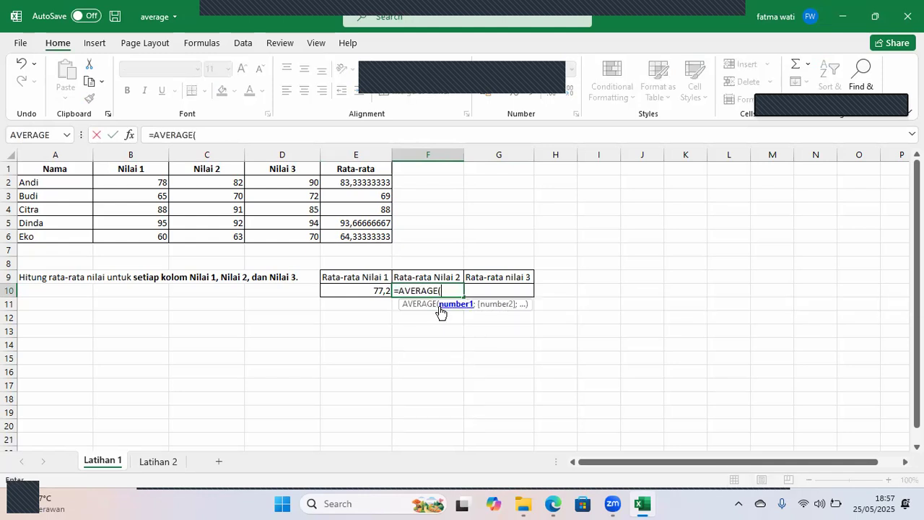
left_click(222, 183)
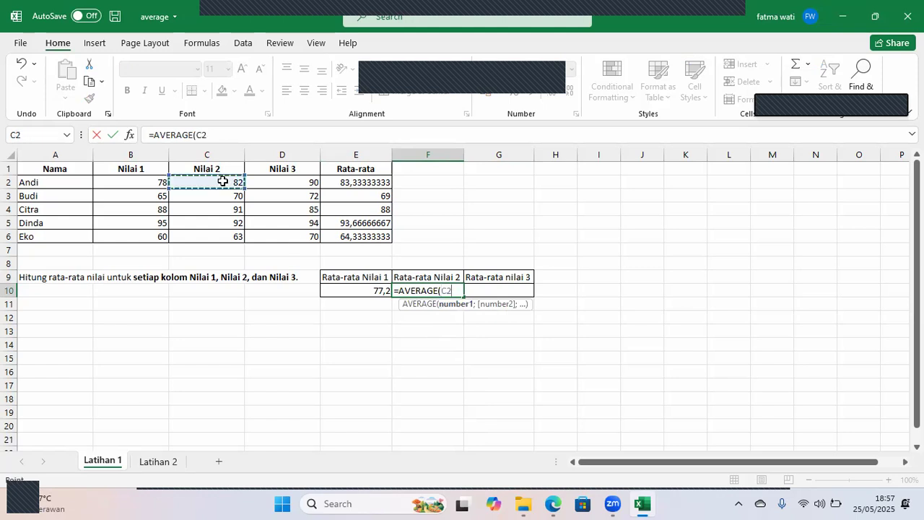
left_click_drag(226, 185, 239, 244)
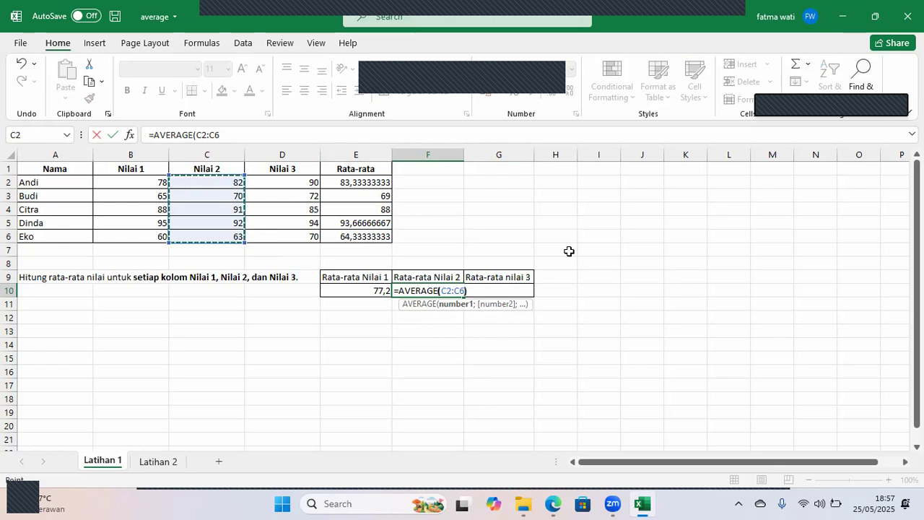
type(")")
key("Return")
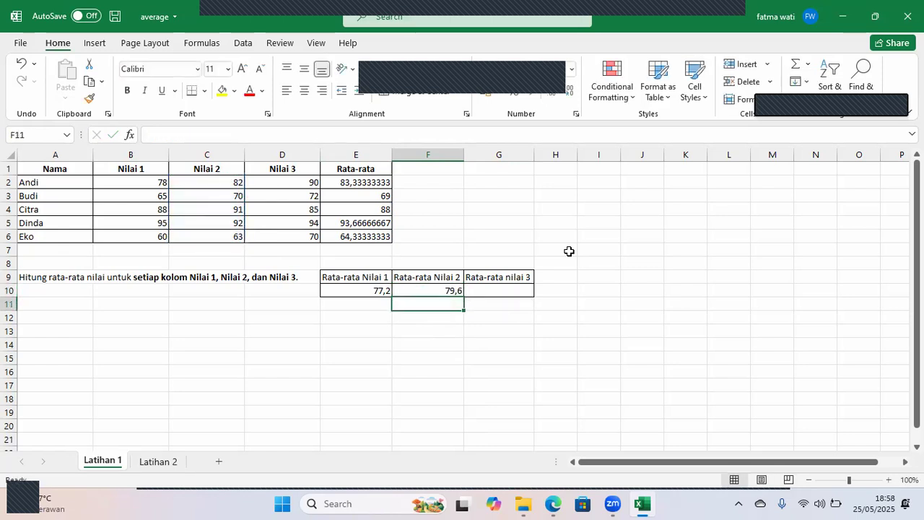
Enter the formula =AVERAGE(D2:D6) in cell G10 to average the Nilai 3 column
left_click(526, 294)
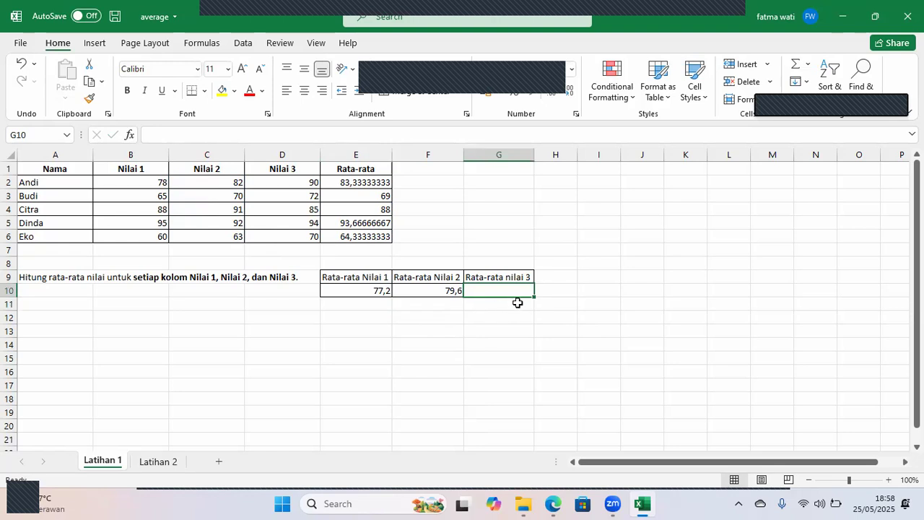
type("=avera")
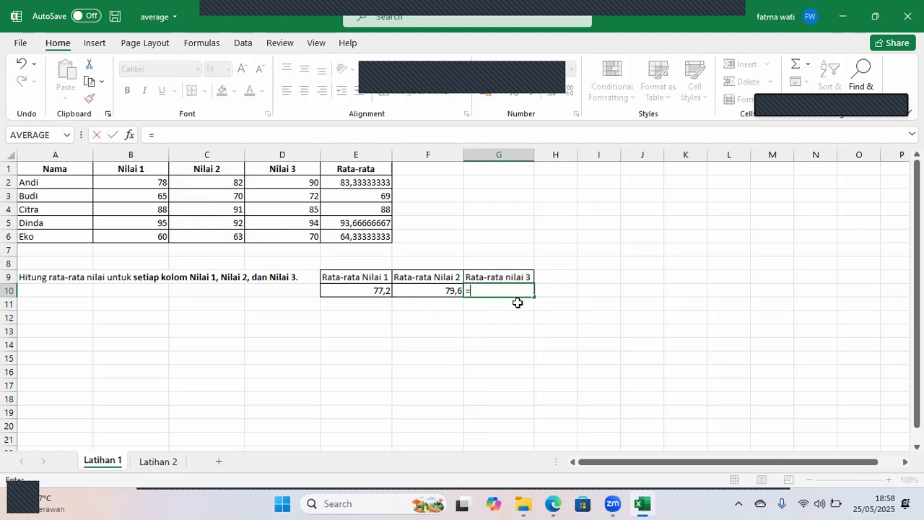
double_click(518, 306)
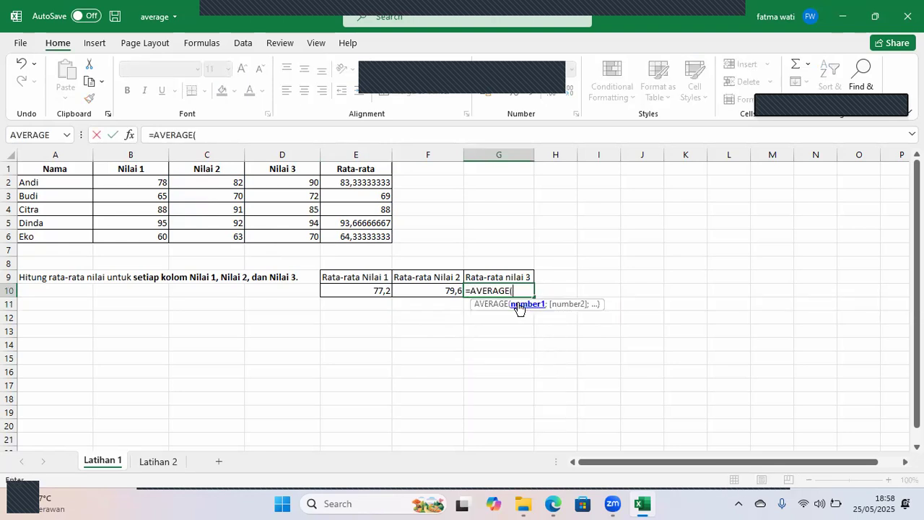
left_click(306, 181)
left_click_drag(306, 182, 313, 235)
type(")")
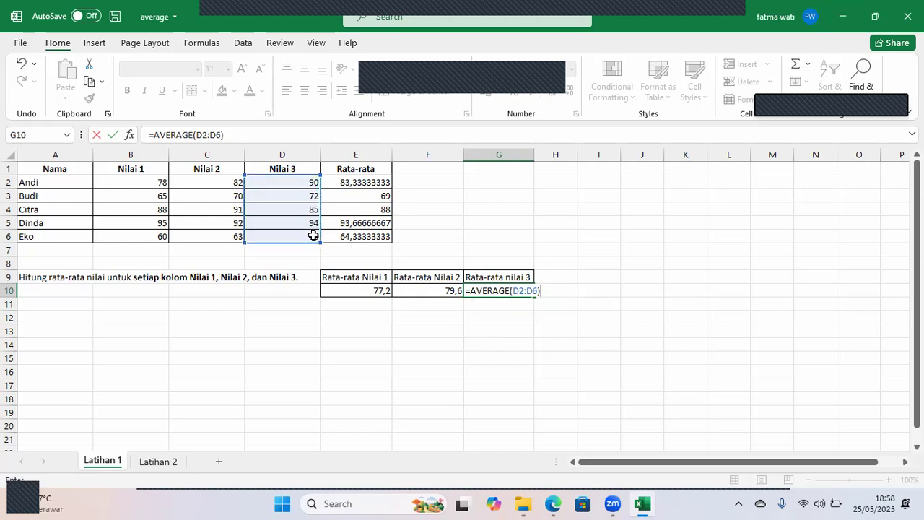
key("Return")
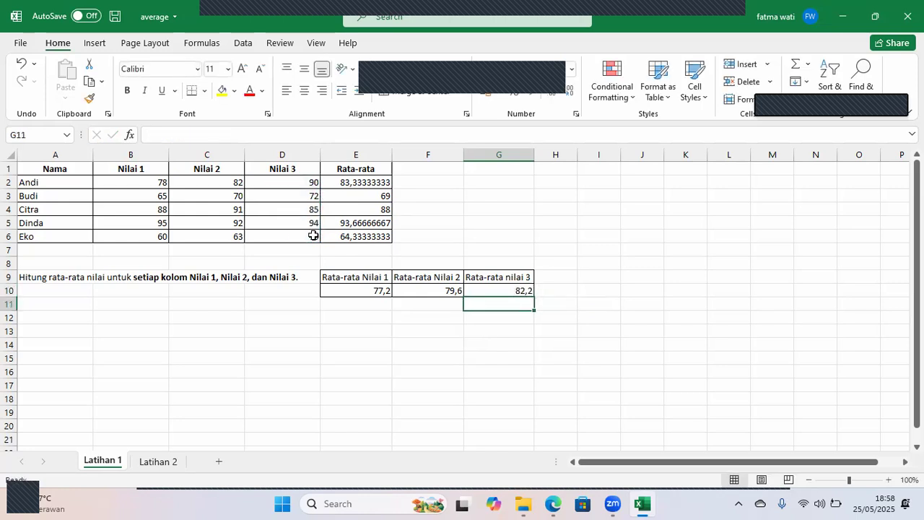
Switch to the Latihan 2 sheet and review the empty Rata-rata penjualan cells F2:F6 and the names in A2:A6
left_click(282, 371)
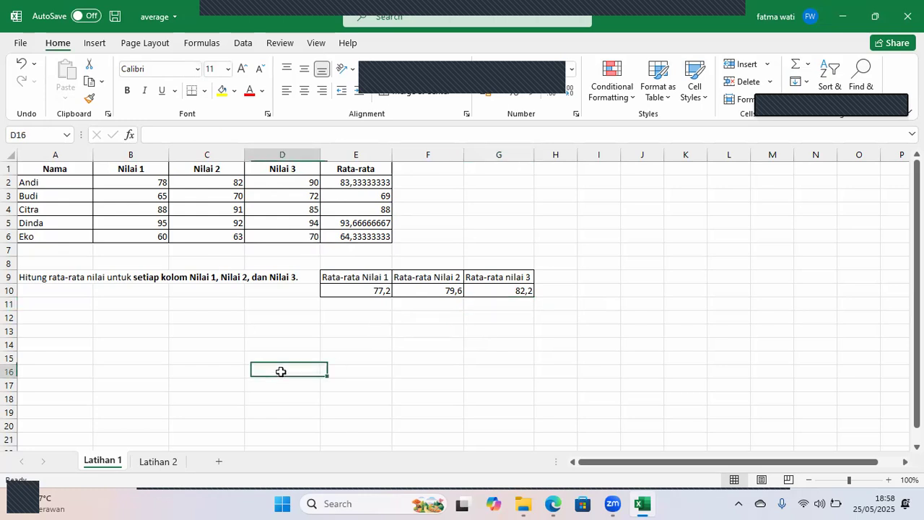
left_click(158, 462)
left_click(282, 358)
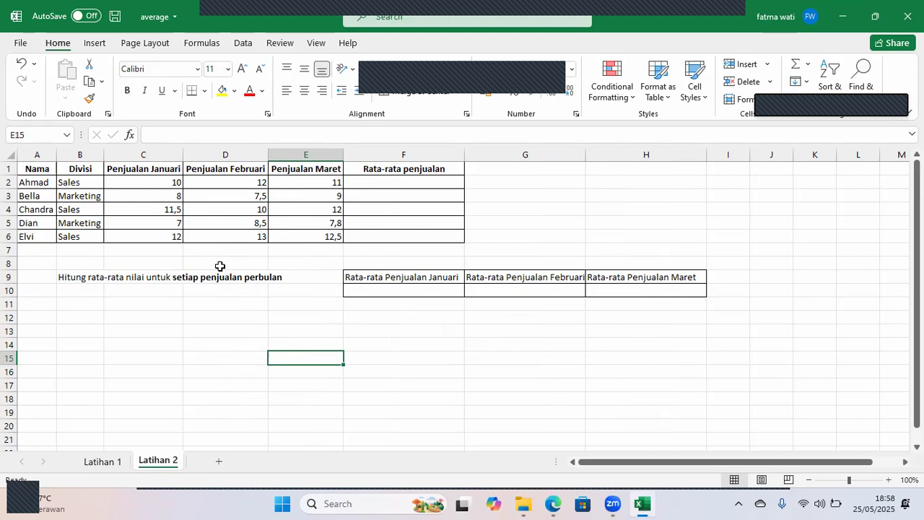
left_click_drag(413, 182, 423, 235)
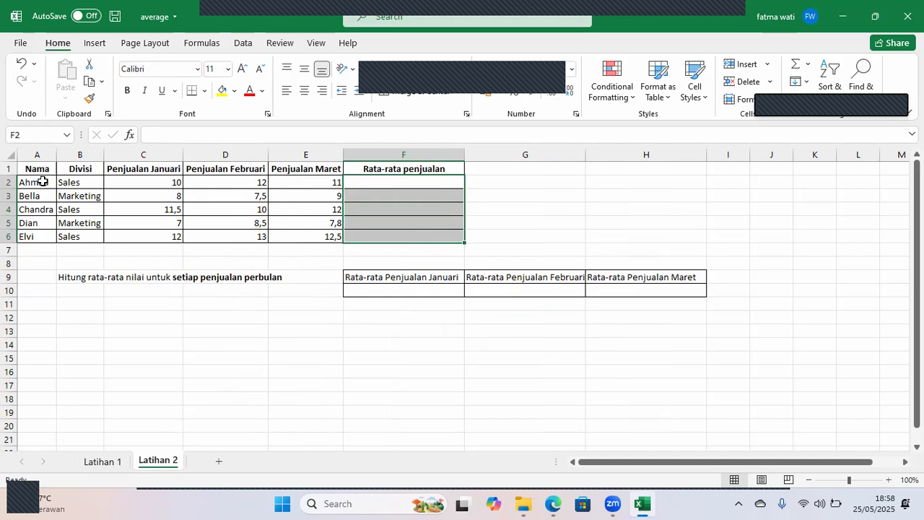
left_click_drag(45, 182, 49, 236)
Enter the formula =AVERAGE(C2:E2) in cell F2 to average the January to March sales in row 2
left_click(365, 182)
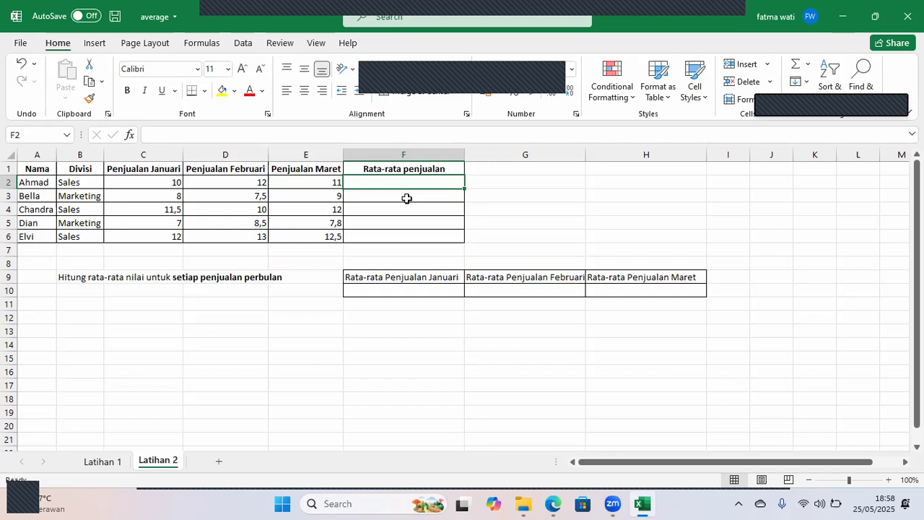
type("=avera")
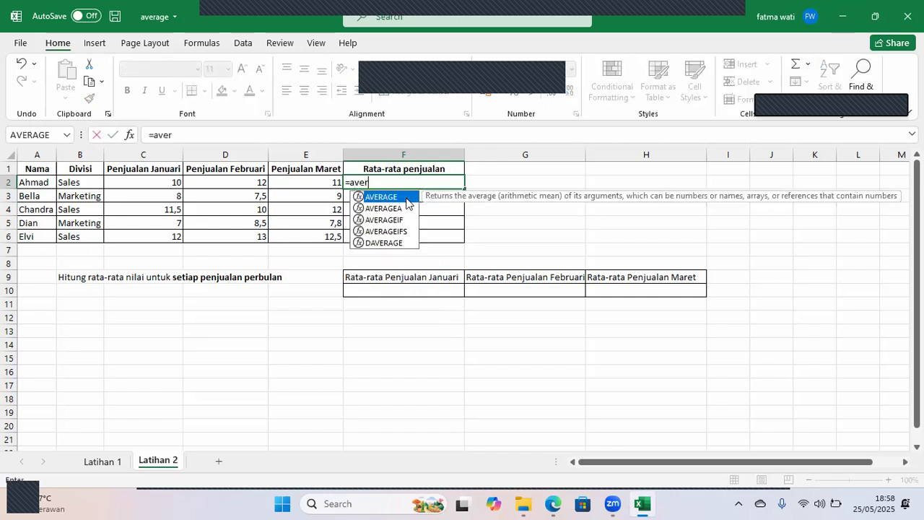
key("Tab")
left_click_drag(162, 183, 315, 182)
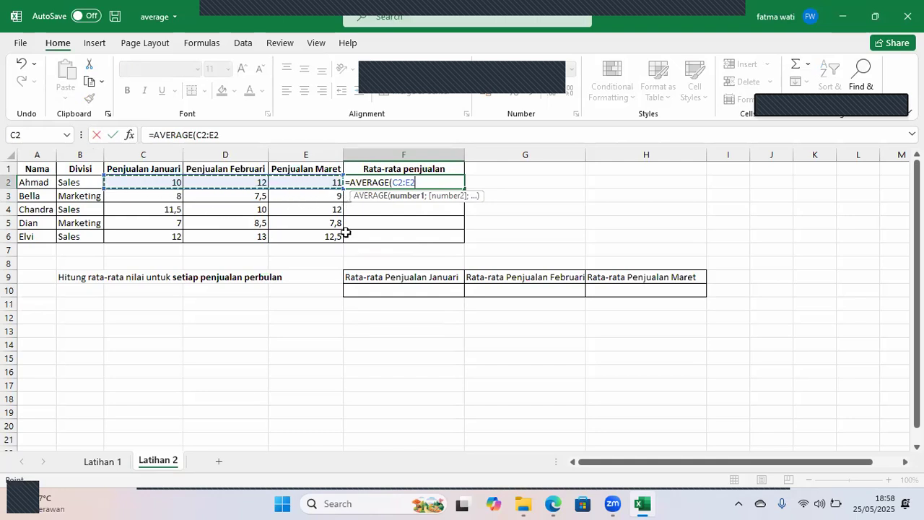
type(")")
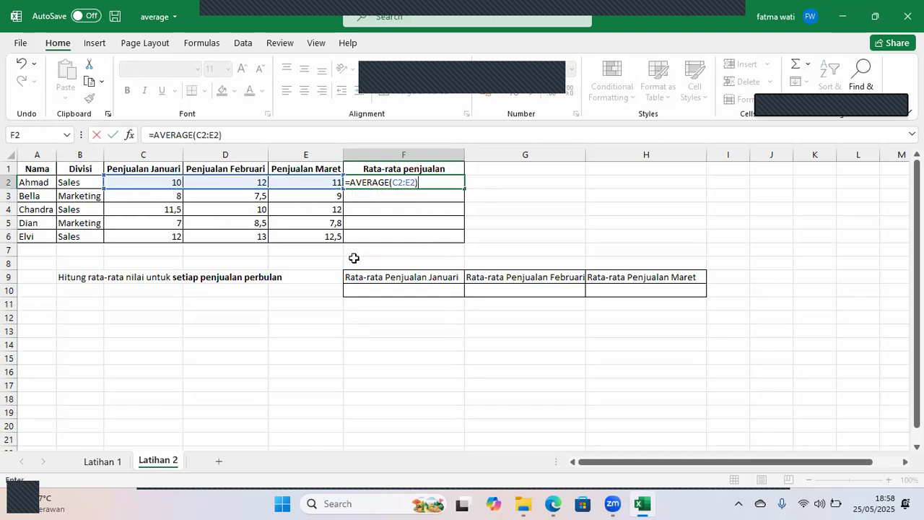
key("Return")
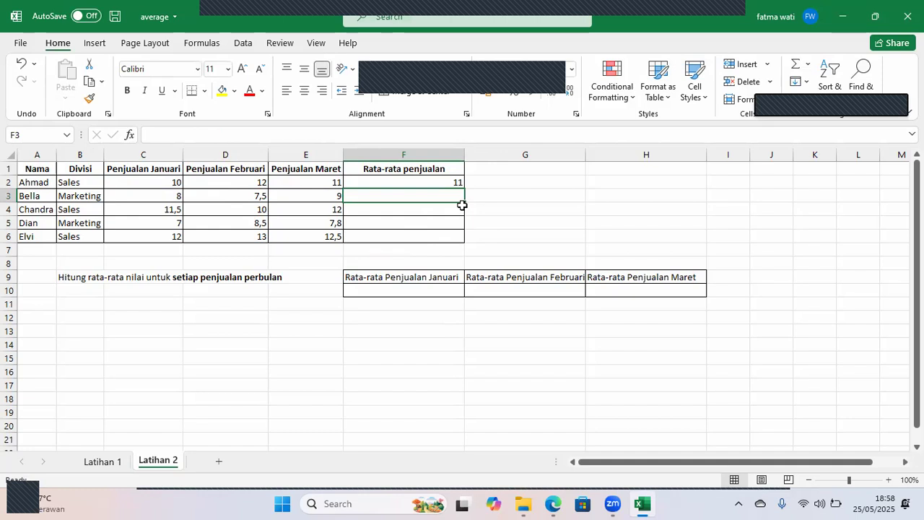
Insert the AVERAGE function in cell F3 with C3, D3 and E3 as separate arguments
left_click(129, 138)
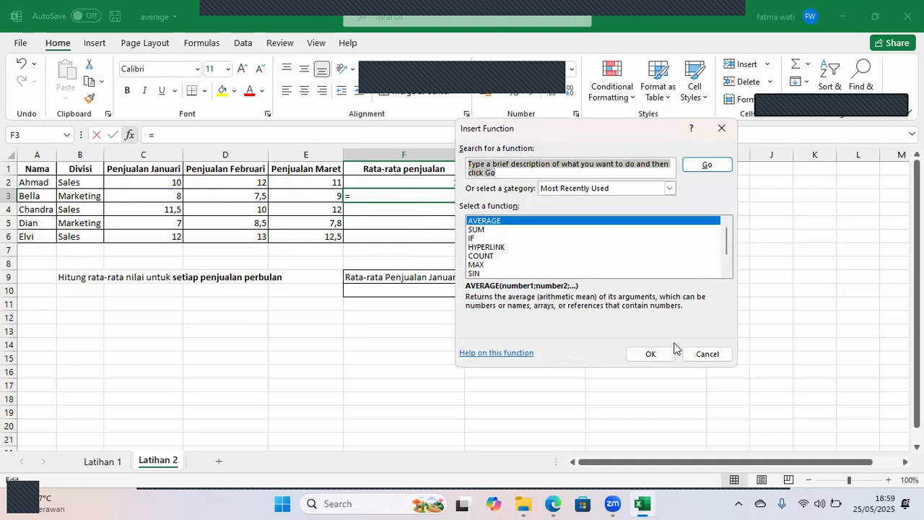
left_click(649, 353)
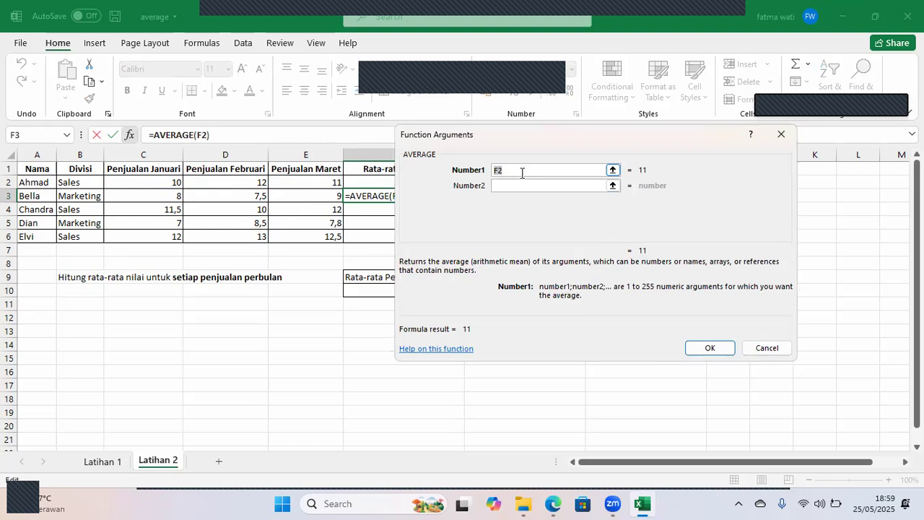
left_click(176, 195)
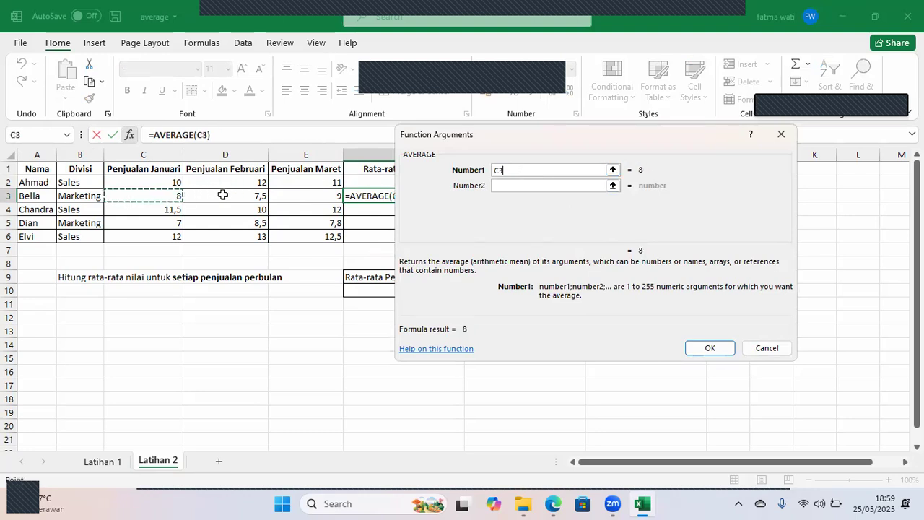
left_click(516, 182)
left_click(253, 195)
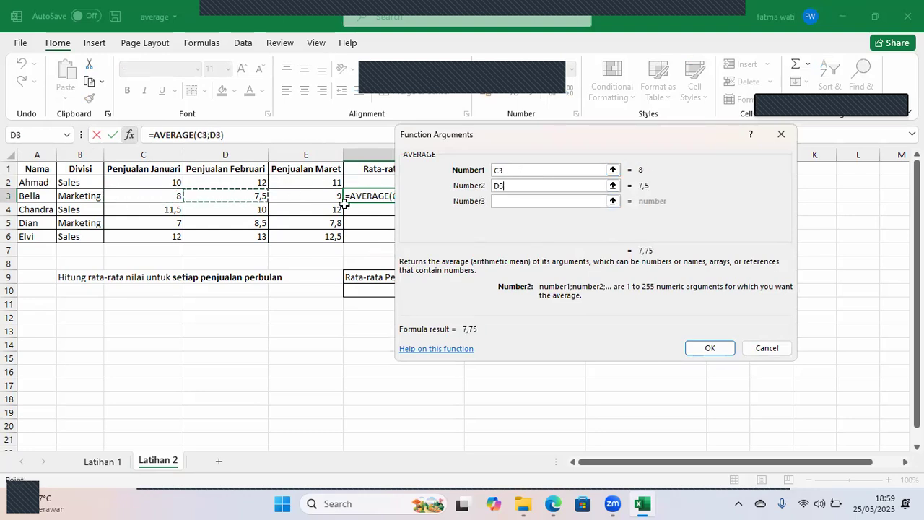
left_click(497, 198)
left_click(321, 195)
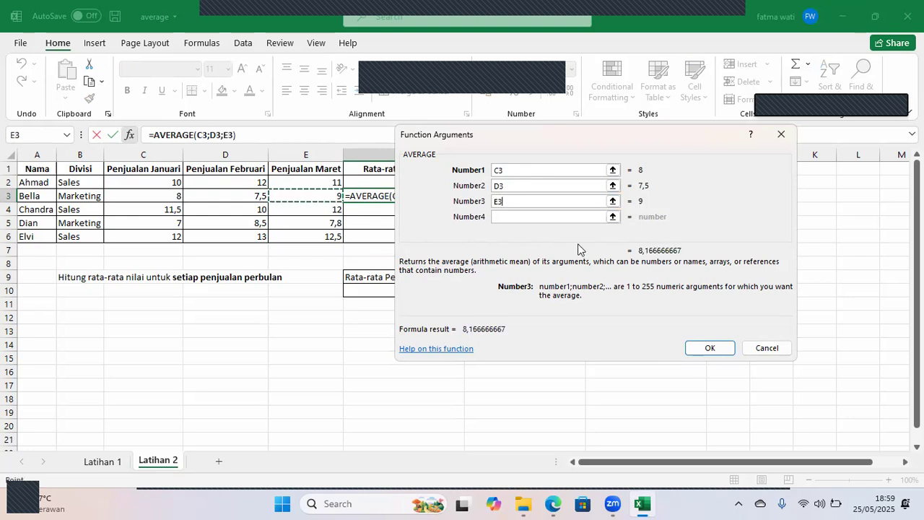
left_click(724, 349)
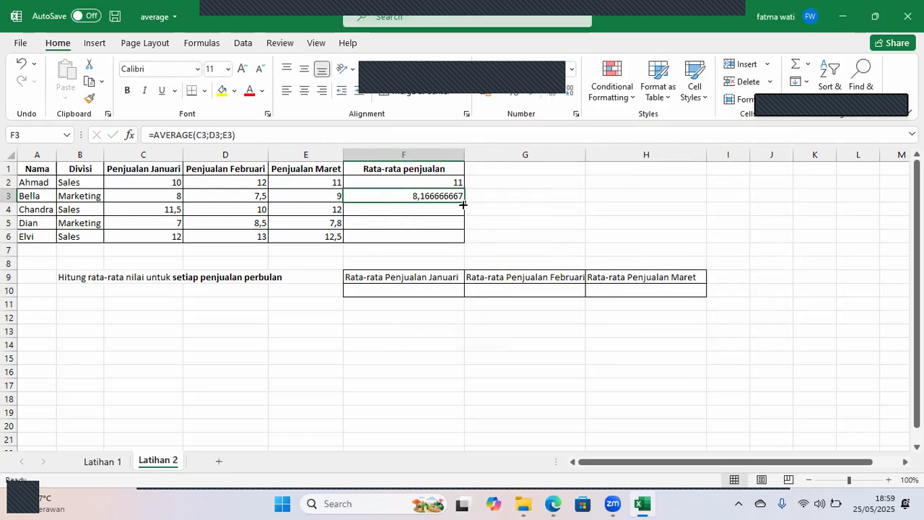
Fill the average formula from F3 down through F6 and review the filled range F3:F6
left_click_drag(465, 202, 469, 241)
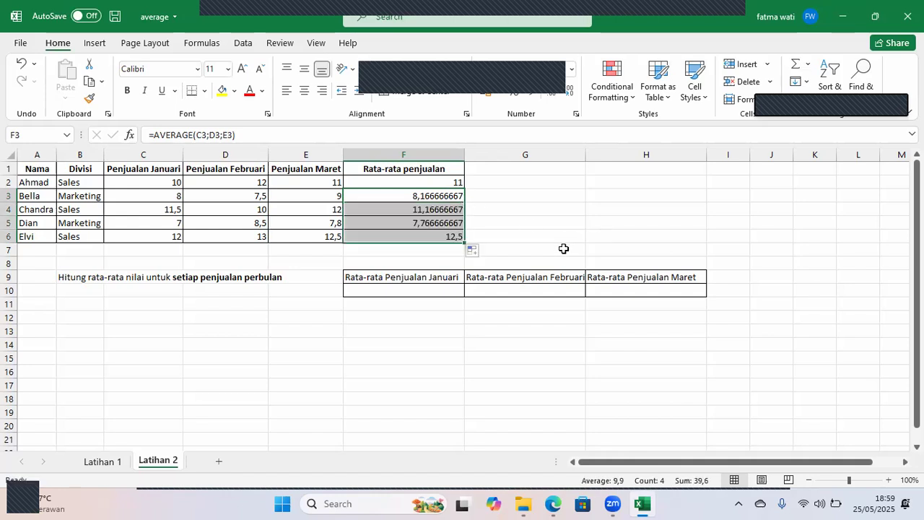
left_click(525, 233)
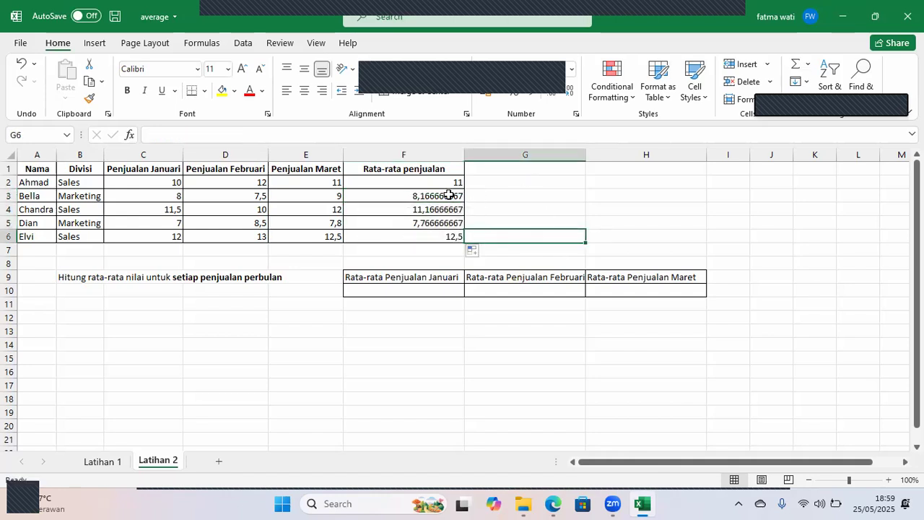
left_click_drag(449, 195, 448, 236)
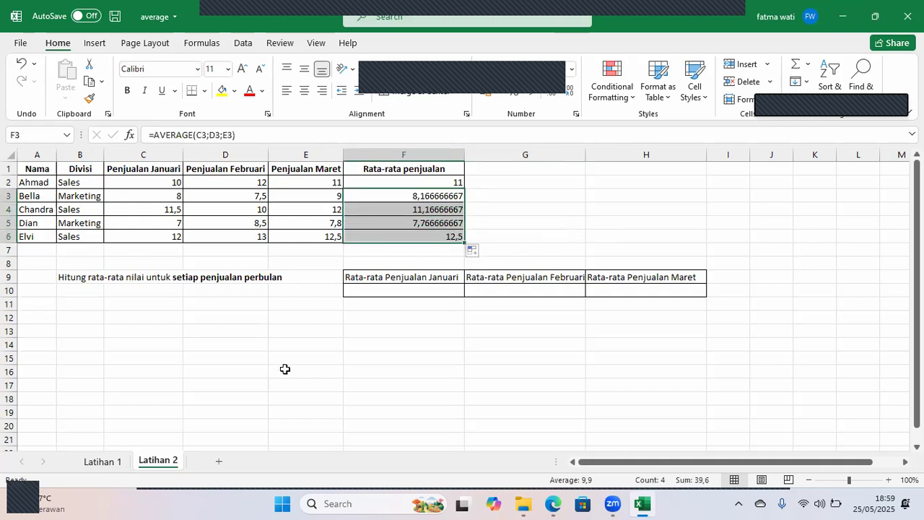
Enter the formula =AVERAGE(C2:C6) in cell F10 to average the Penjualan Januari column
left_click_drag(63, 277, 212, 277)
left_click(125, 319)
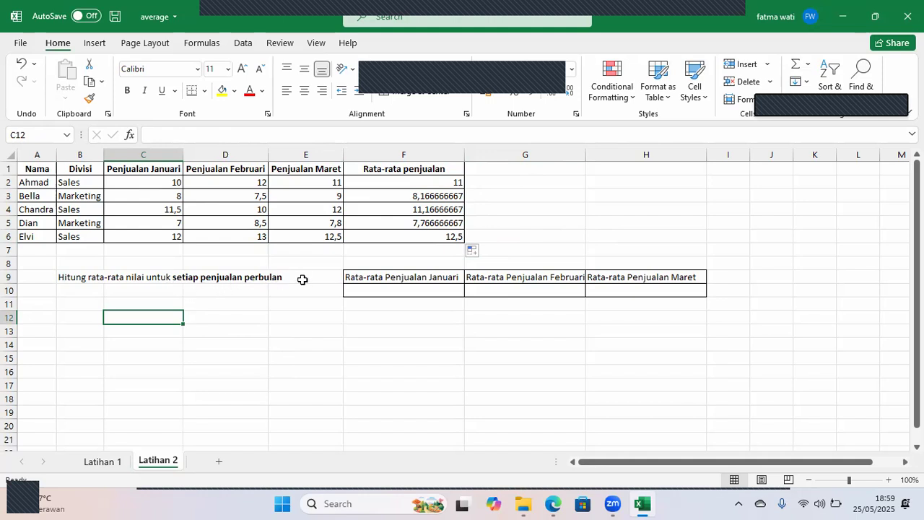
left_click_drag(163, 185, 171, 234)
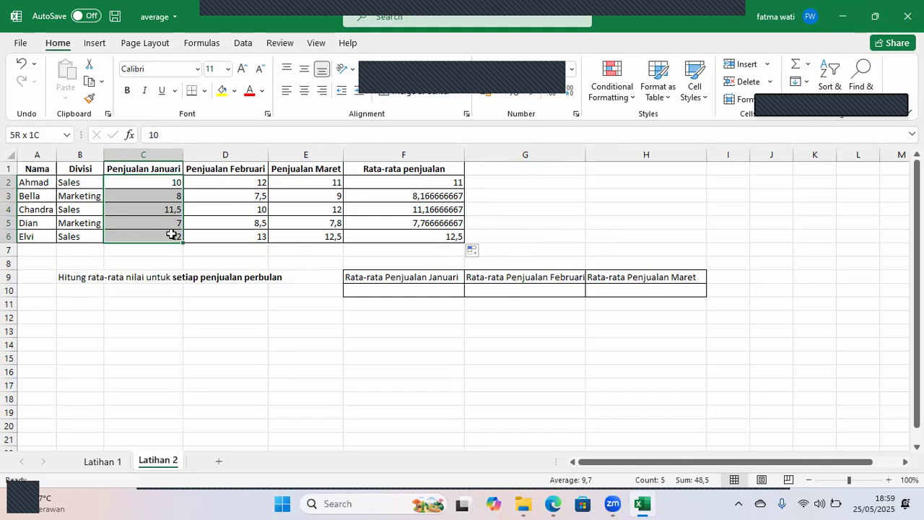
left_click(411, 299)
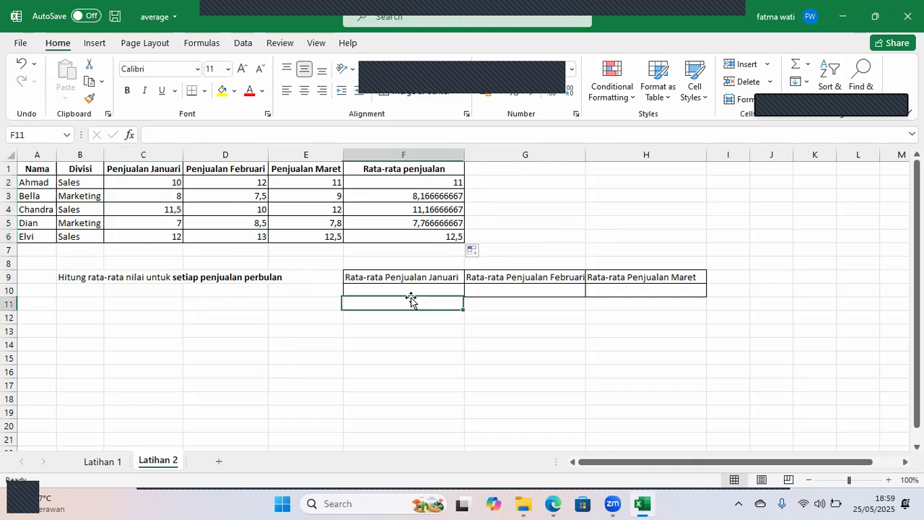
left_click(408, 288)
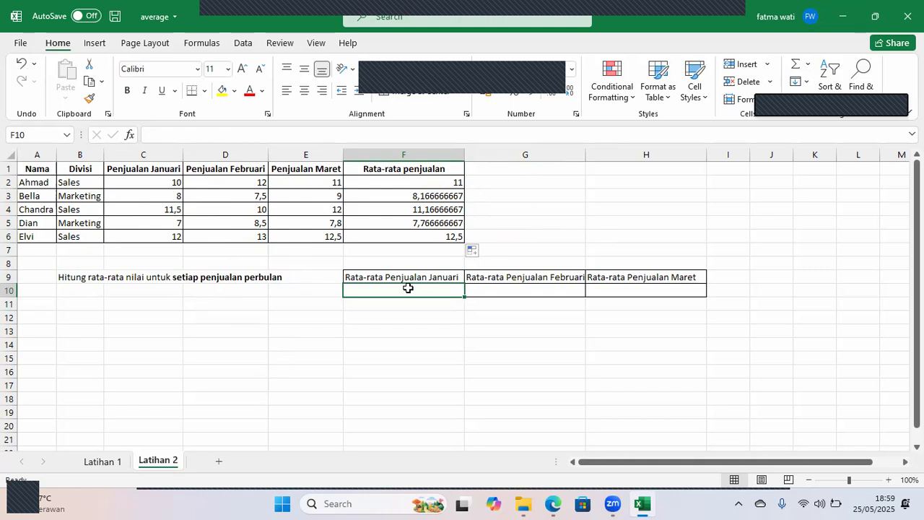
type("=avera")
key("Tab")
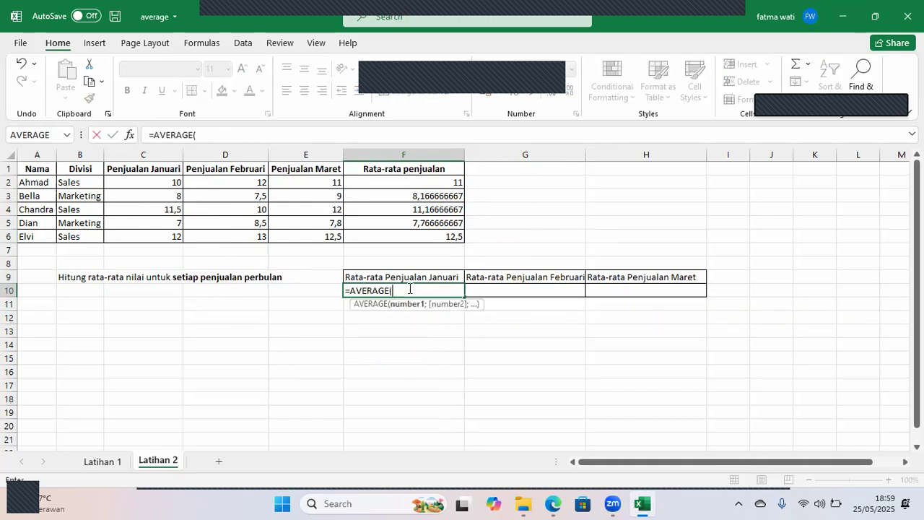
left_click_drag(158, 182, 166, 236)
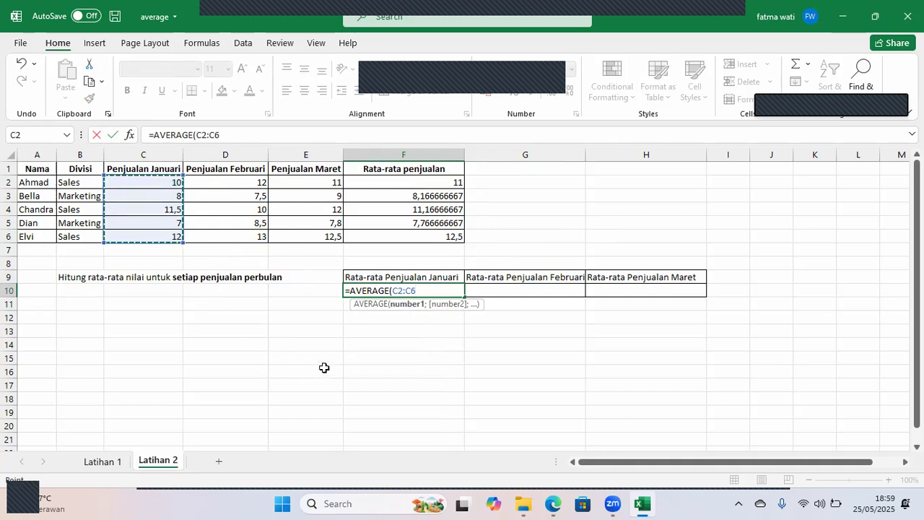
type(")")
key("Return")
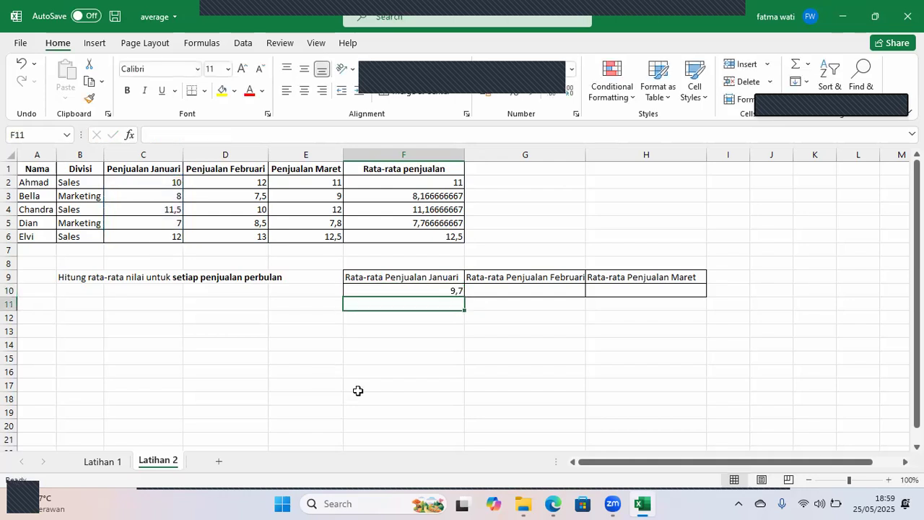
Enter the formula =AVERAGE(D2:D6) in cell G10 to average the Penjualan Februari column
left_click(541, 291)
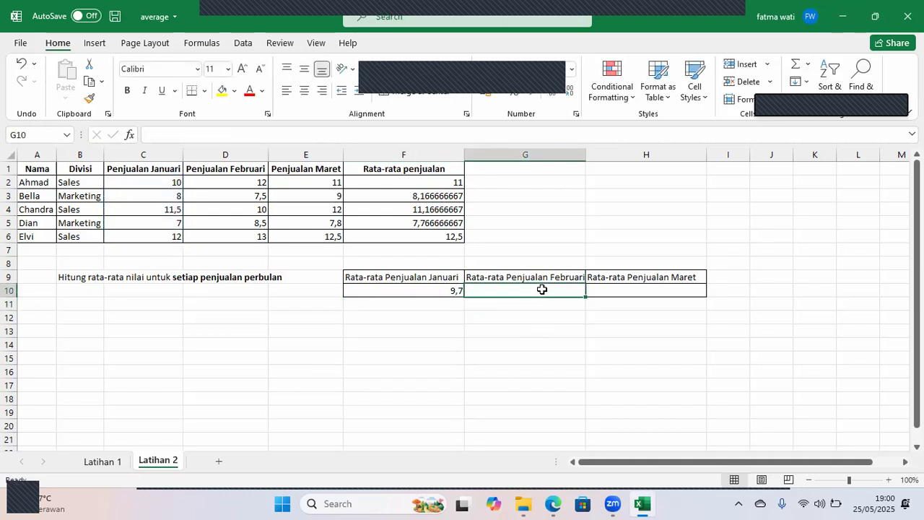
type("=avera")
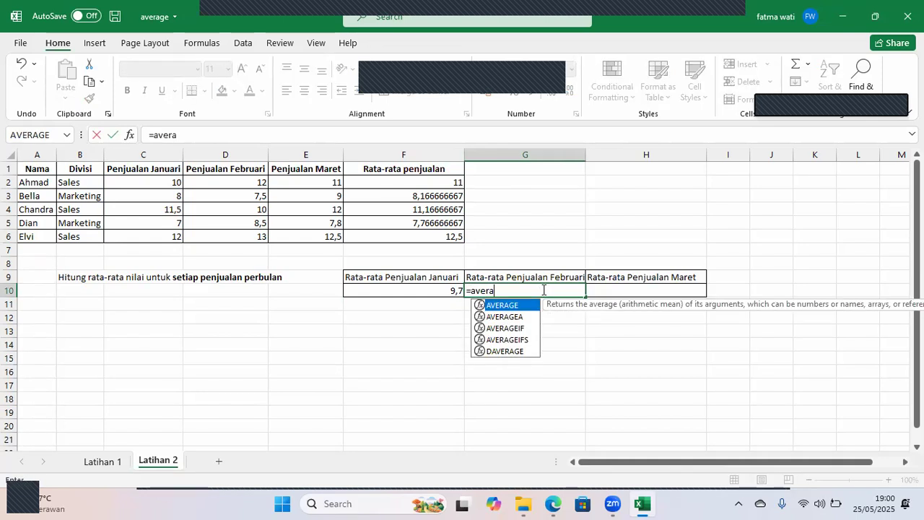
key("Tab")
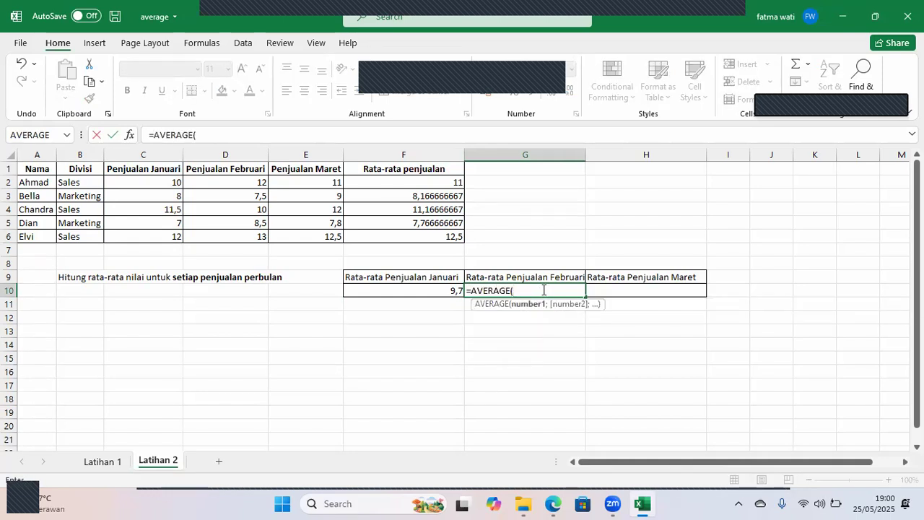
left_click(251, 180)
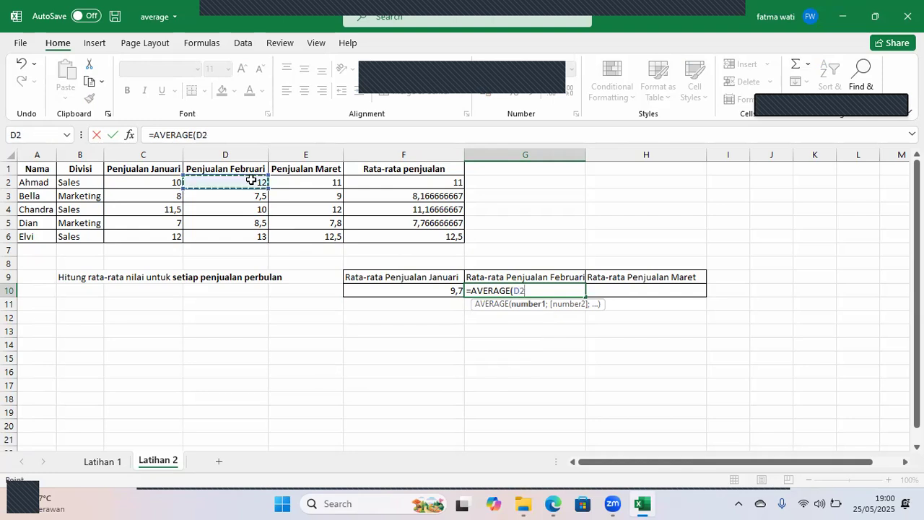
left_click_drag(250, 180, 254, 239)
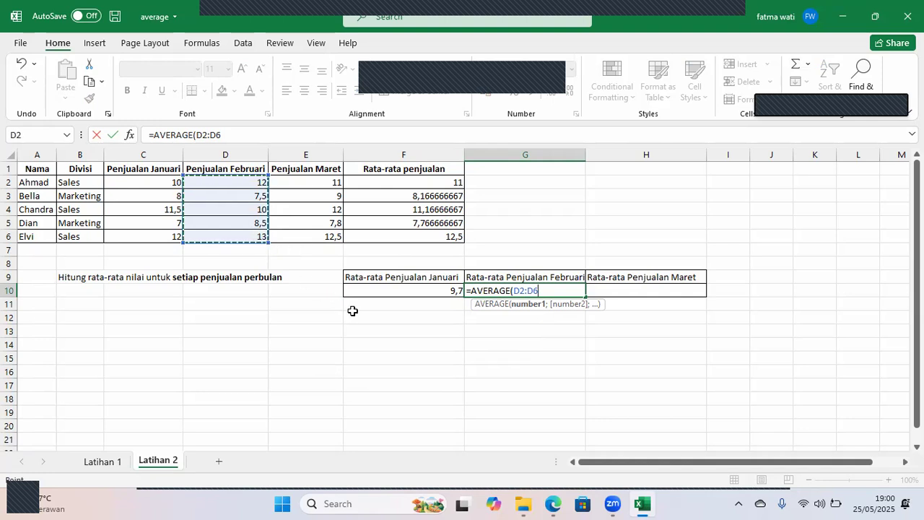
type(")")
key("Return")
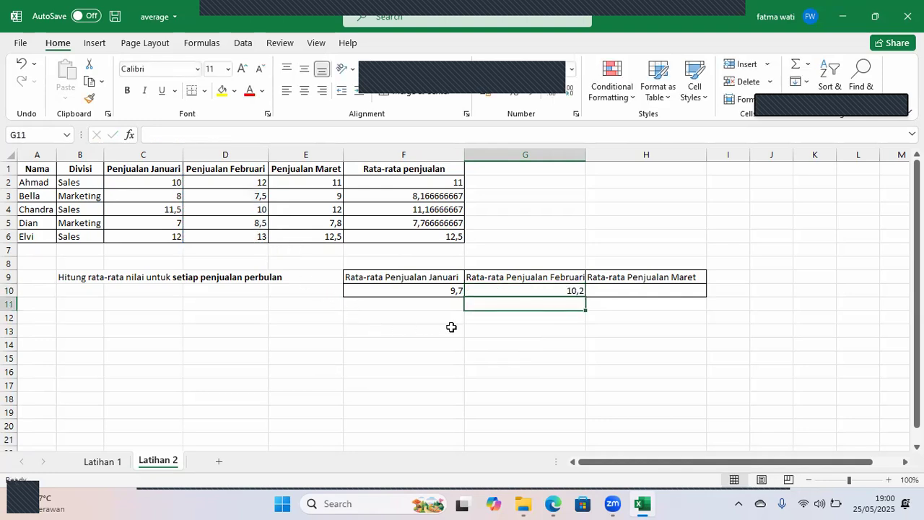
left_click(451, 327)
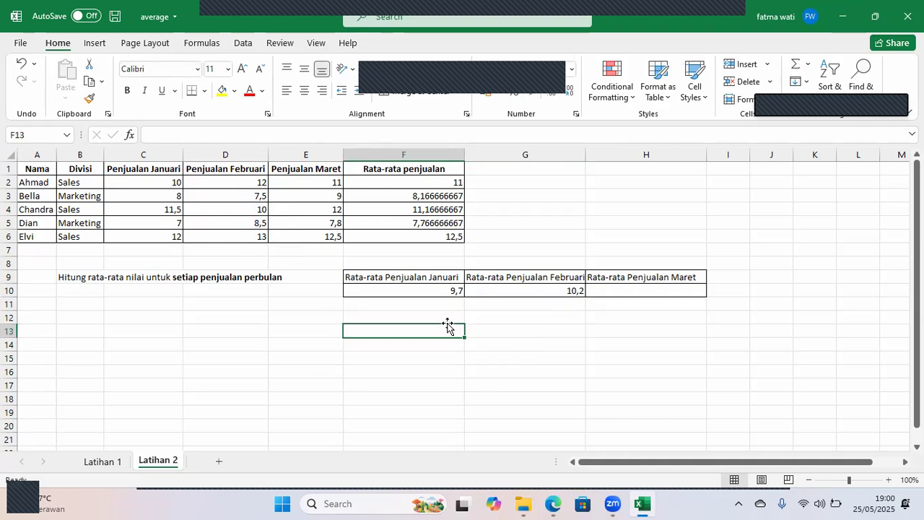
Select the empty cell H10 under the Rata-rata Penjualan Maret heading
left_click(682, 290)
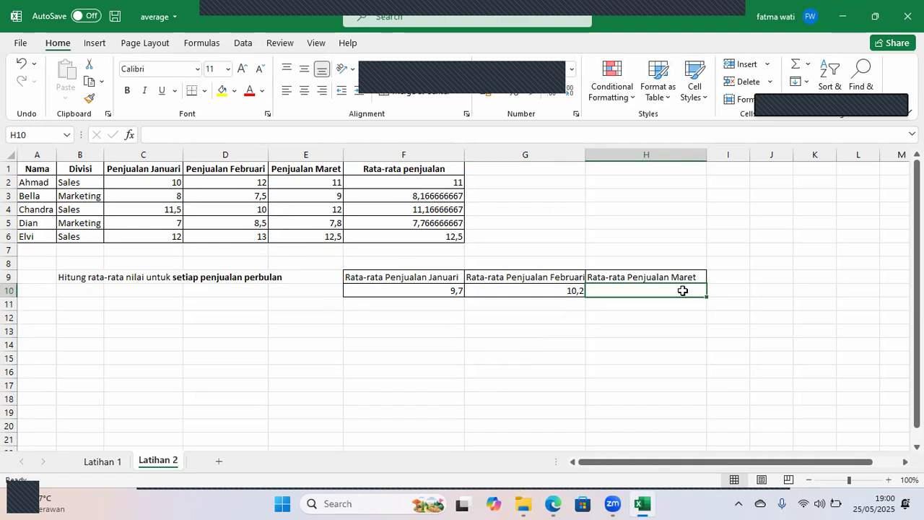